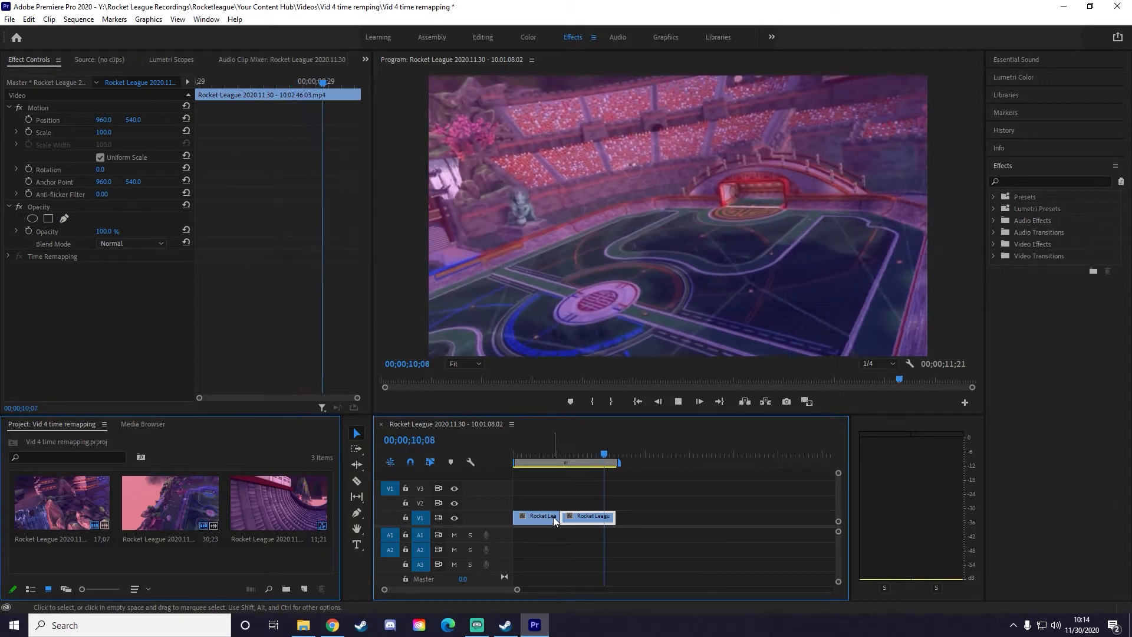
Step: Set the speed of the first clip on V1 to 200%
key("space")
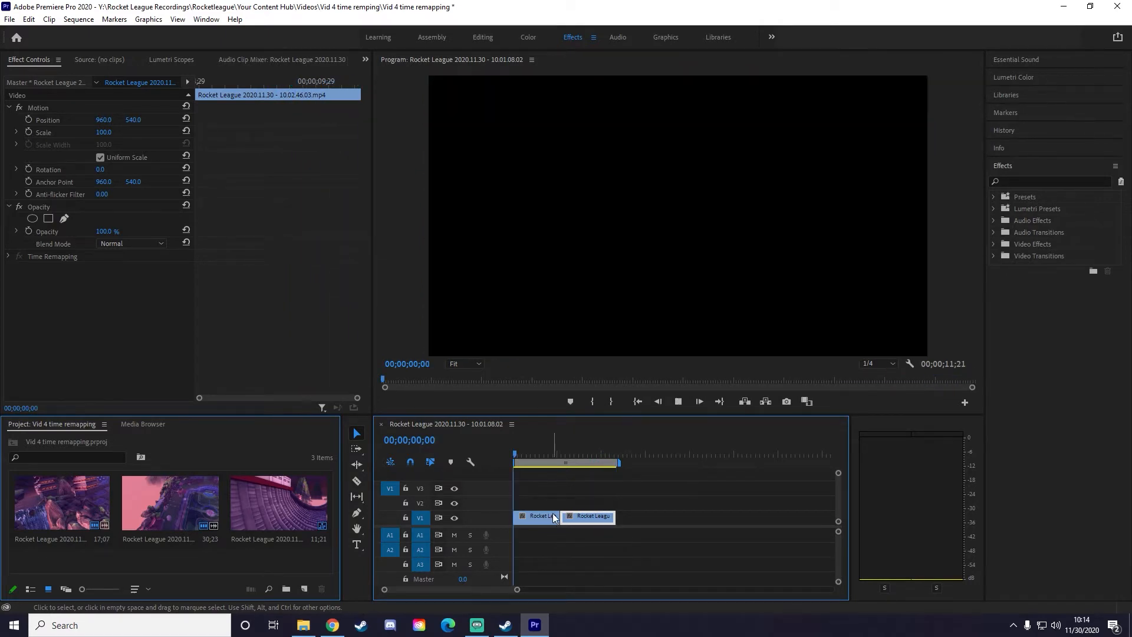
left_click(517, 456)
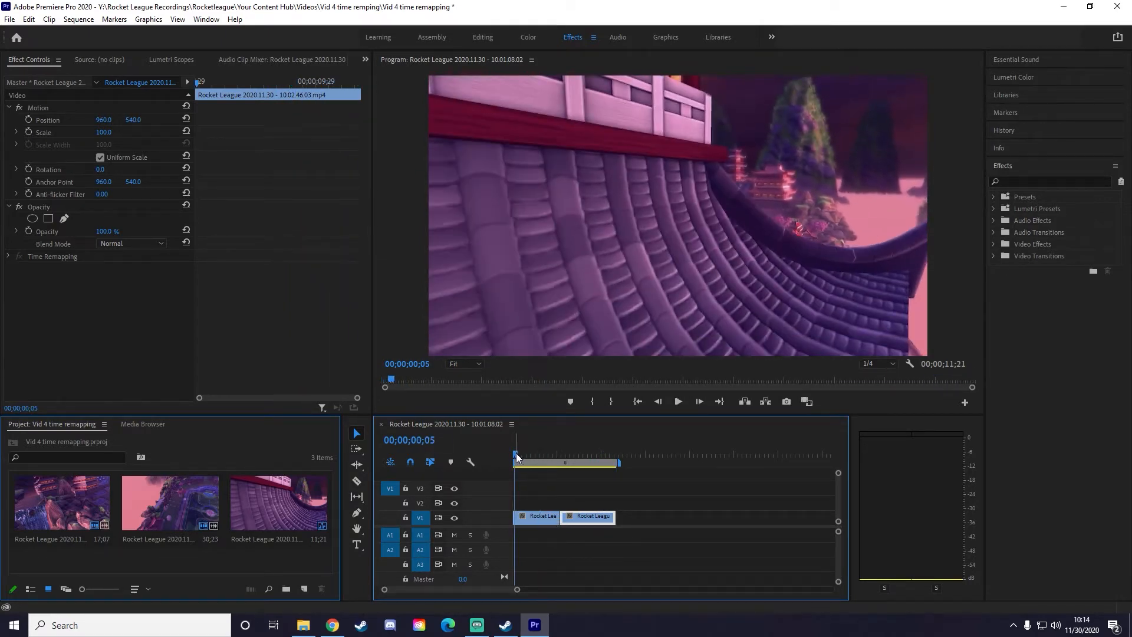
right_click(528, 517)
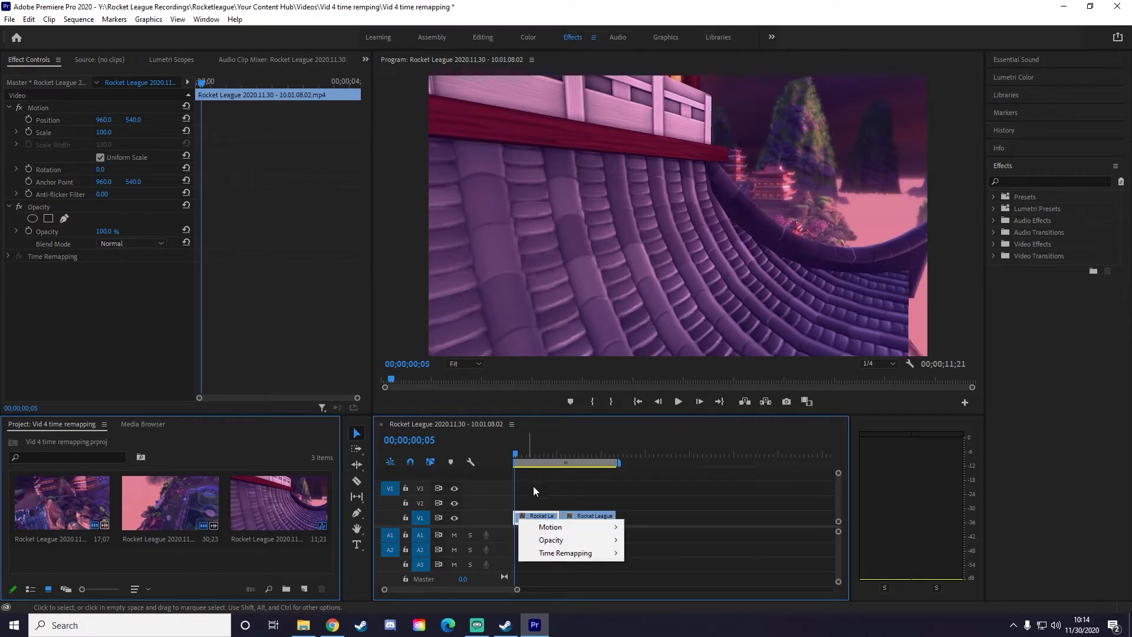
left_click(533, 486)
left_click(532, 517)
right_click(533, 518)
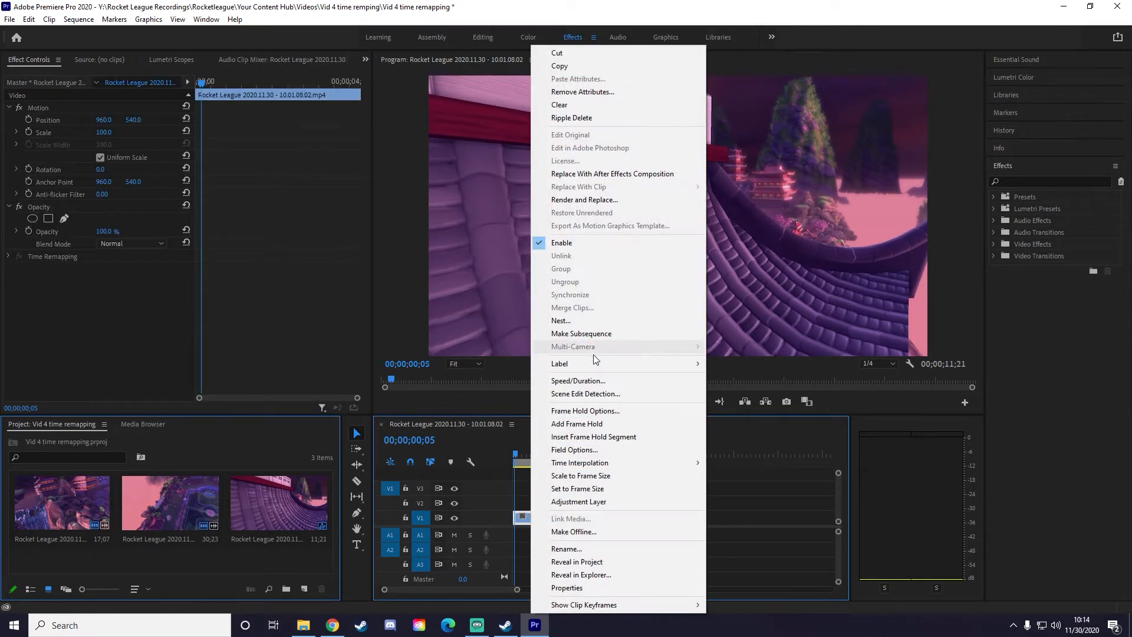
left_click(589, 381)
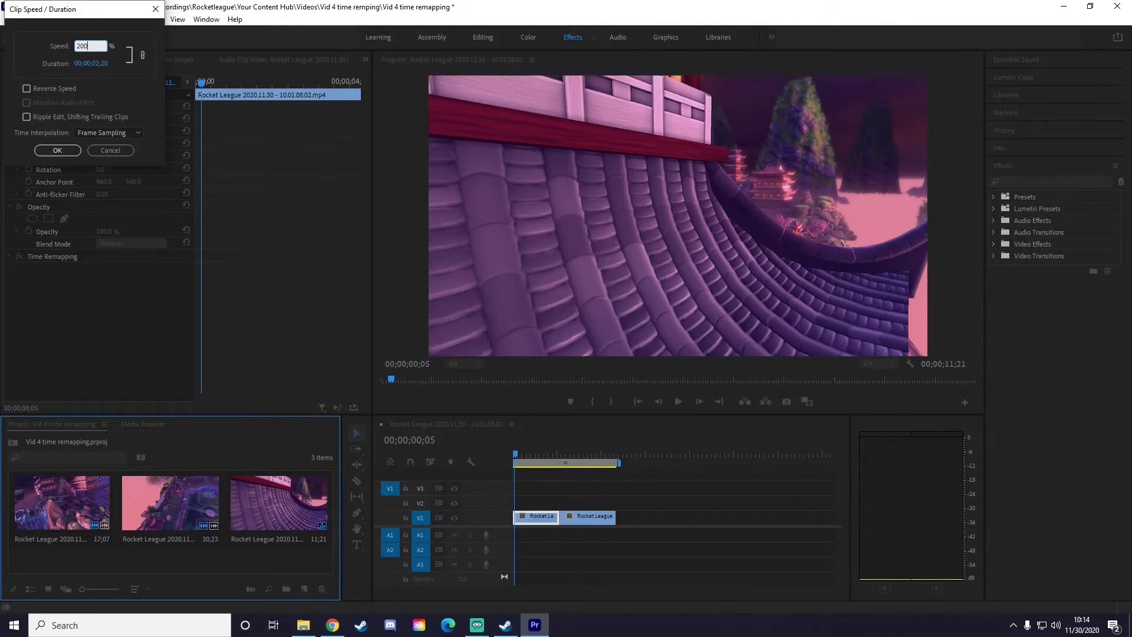
key("Return")
Step: Set the second clip's speed to 200% and move it directly against the end of the first clip
right_click(588, 519)
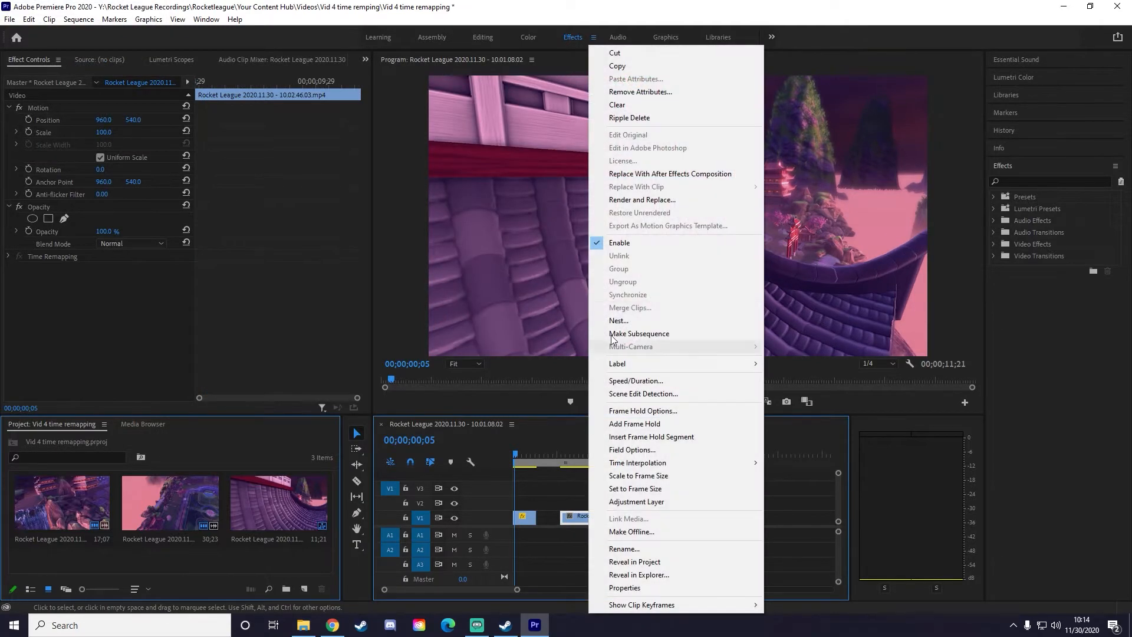
left_click(648, 380)
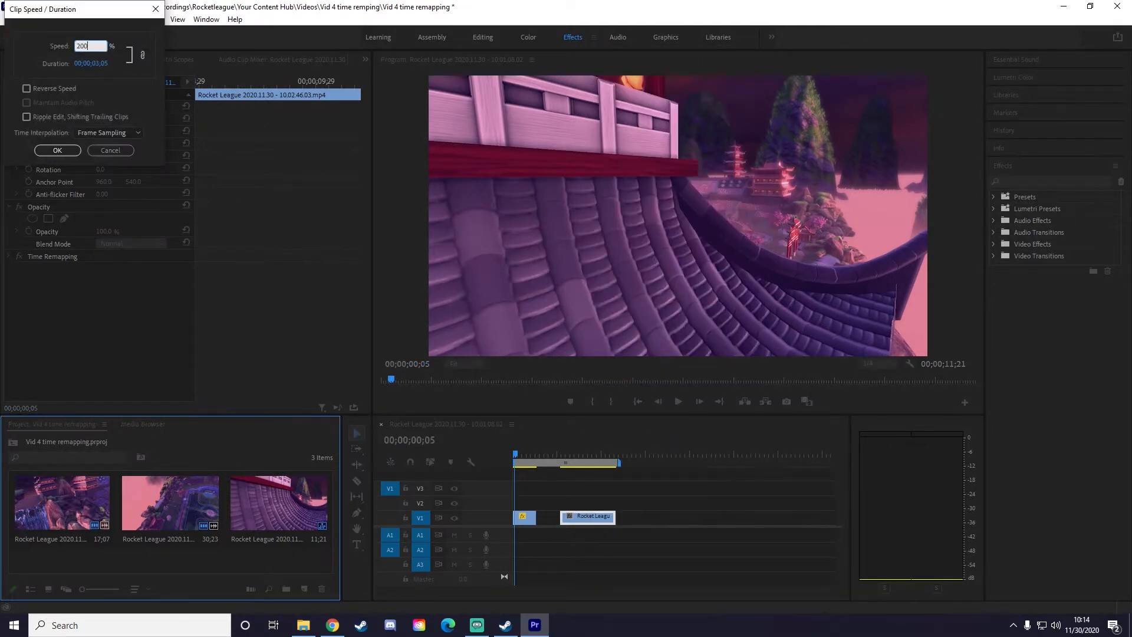
key("Return")
left_click_drag(578, 520, 554, 520)
key("space")
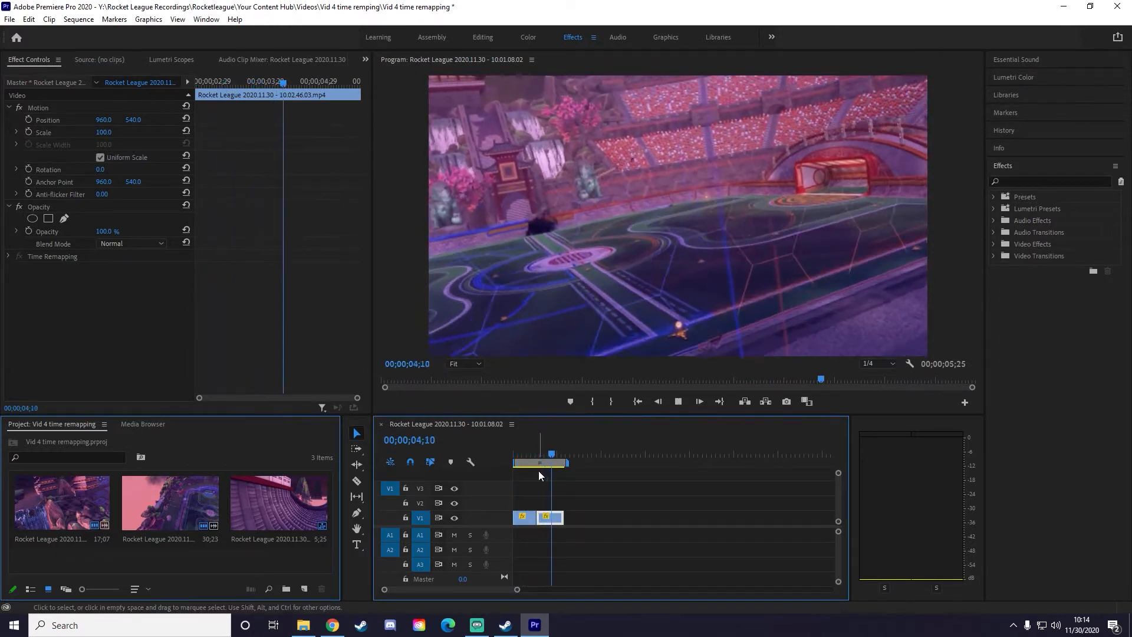
left_click_drag(525, 454, 505, 450)
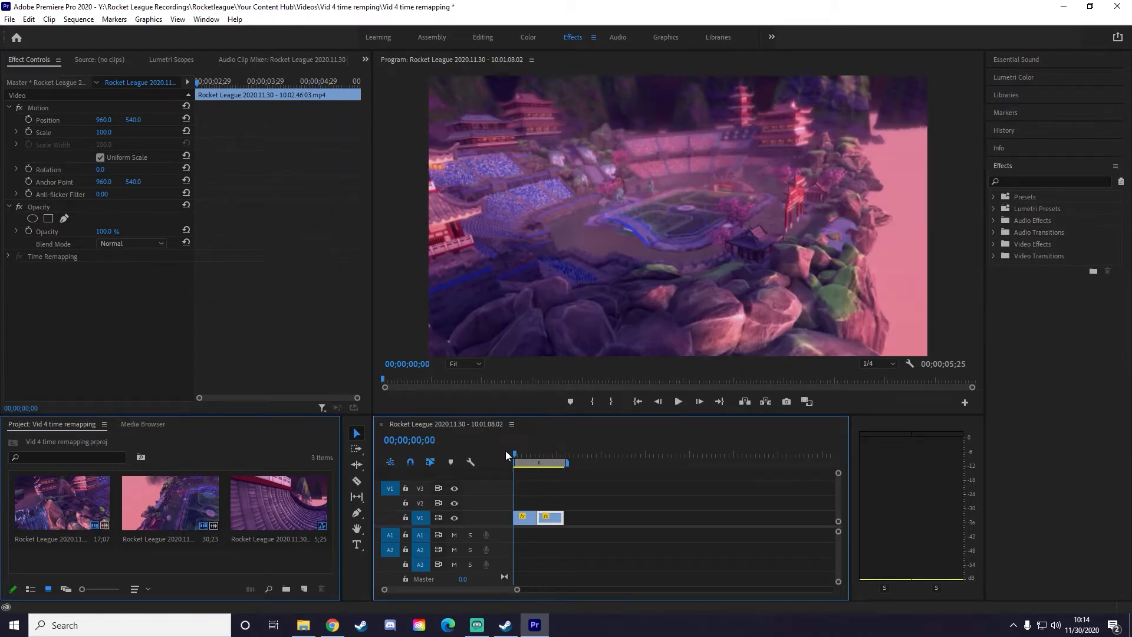
Step: Replace the first clip in the sequence with an After Effects composition
left_click(529, 491)
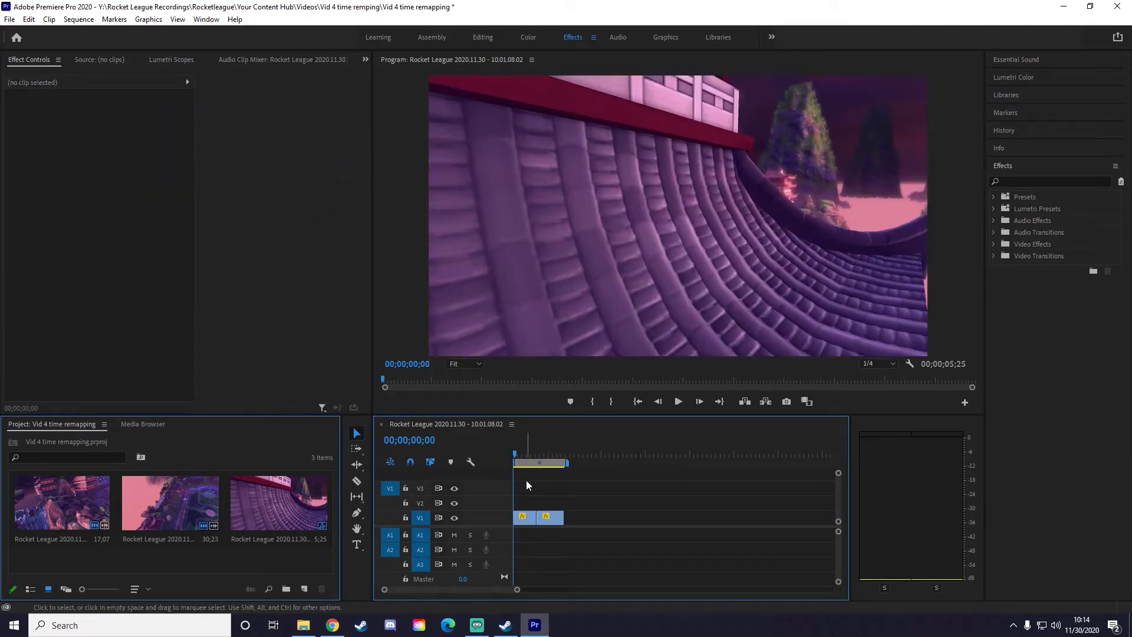
left_click(525, 517)
key("=")
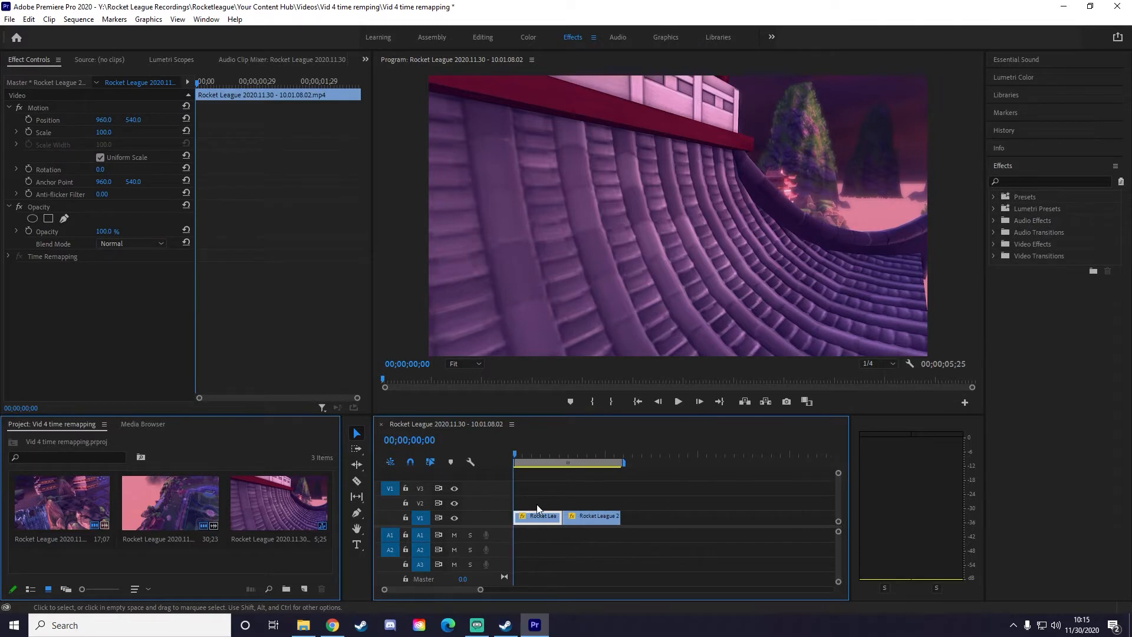
right_click(537, 523)
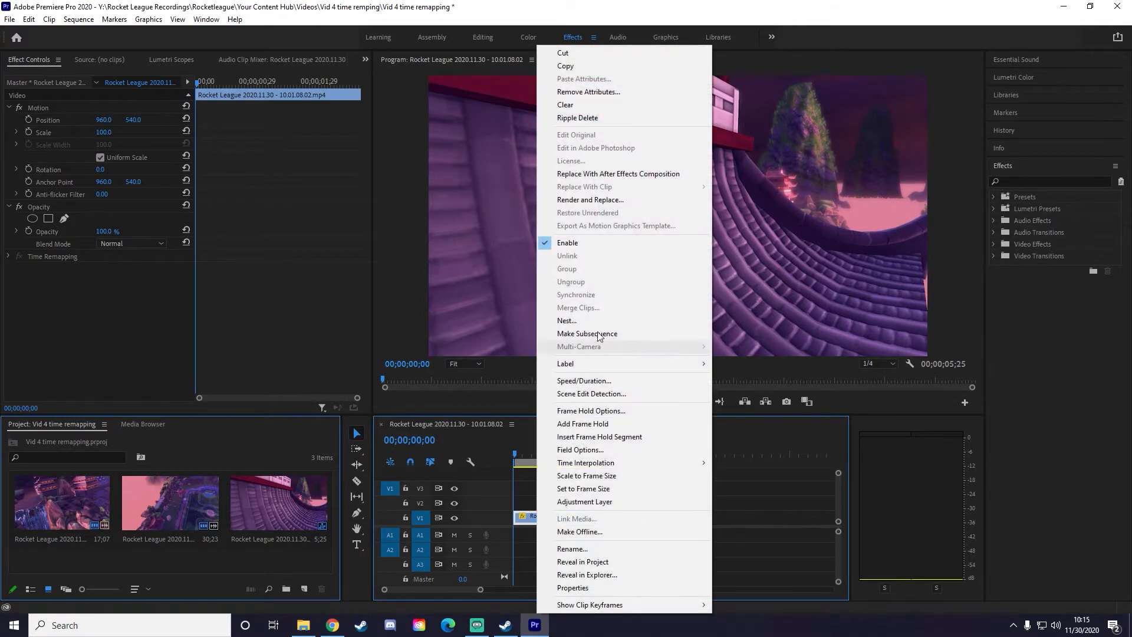
left_click(612, 177)
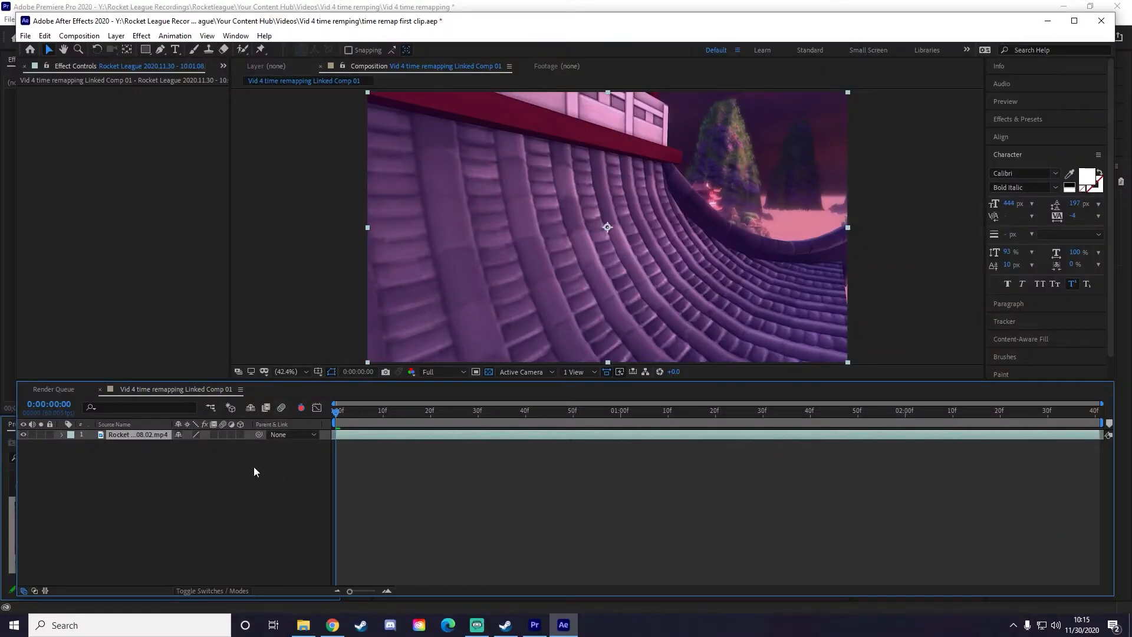
Step: In After Effects, enable time remapping on the Rocket League clip layer of the linked composition
left_click(122, 462)
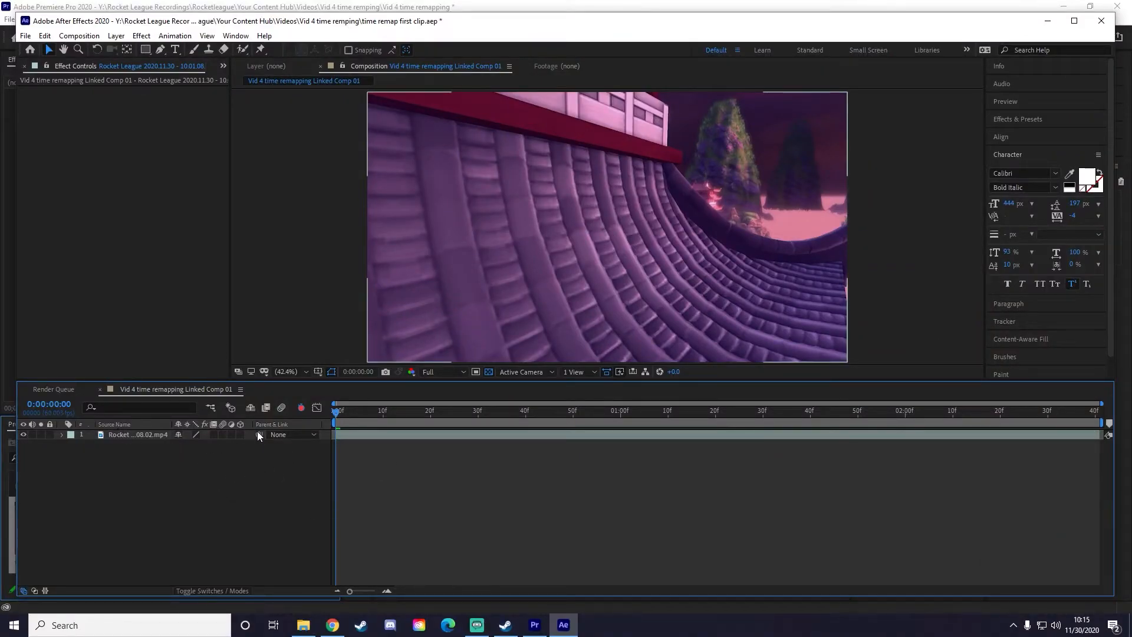
left_click(141, 437)
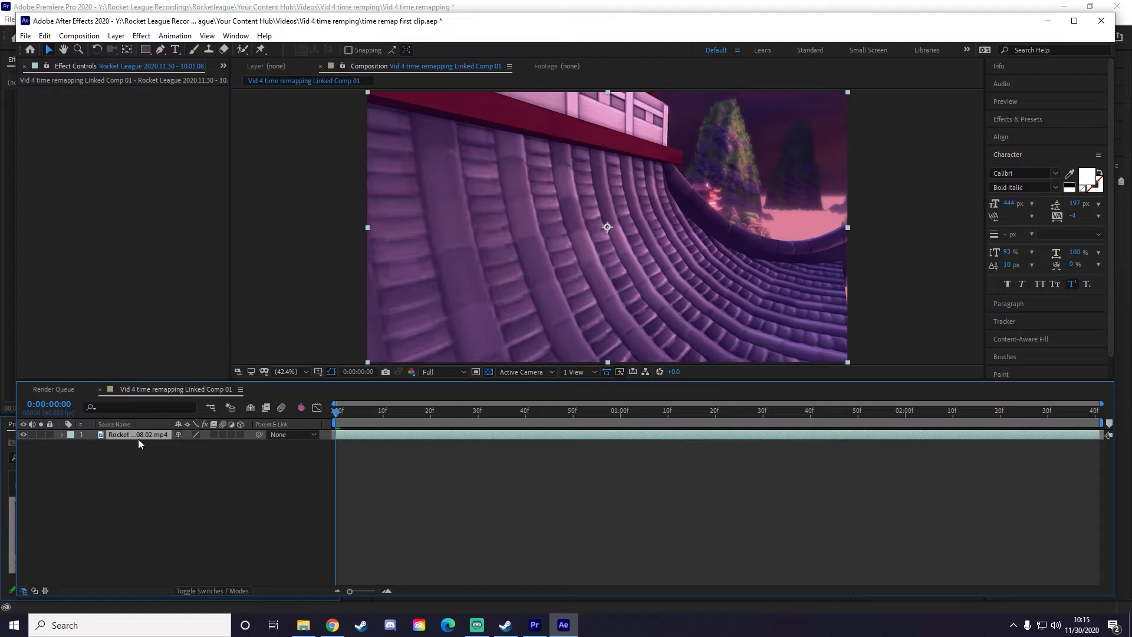
left_click(143, 464)
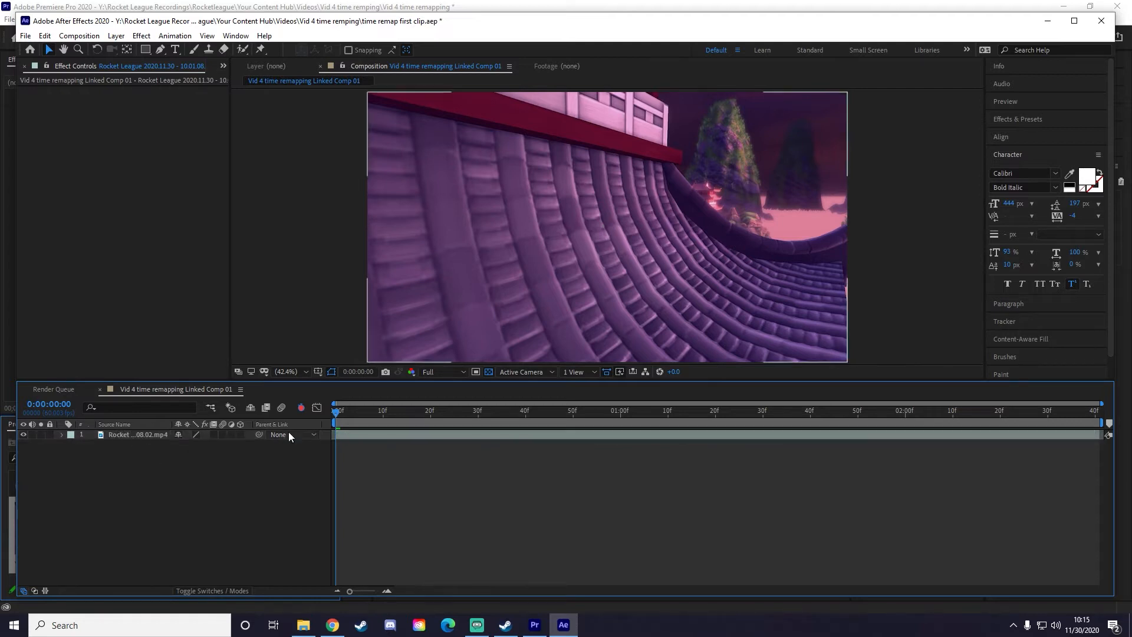
left_click(535, 411)
left_click_drag(669, 411, 1095, 412)
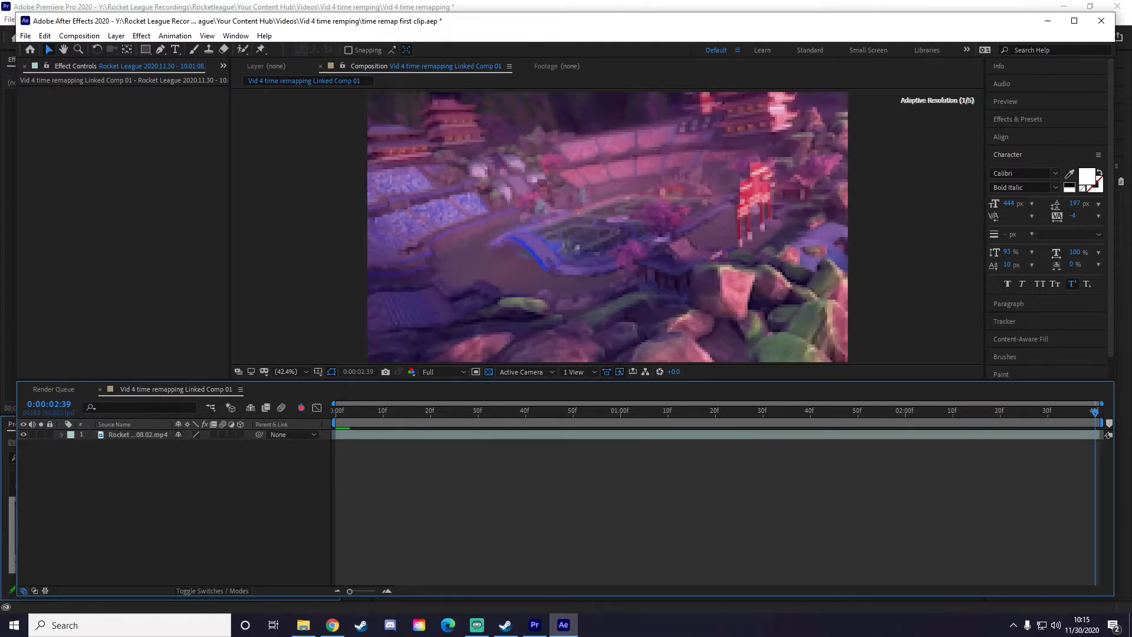
key("Home")
left_click(150, 436)
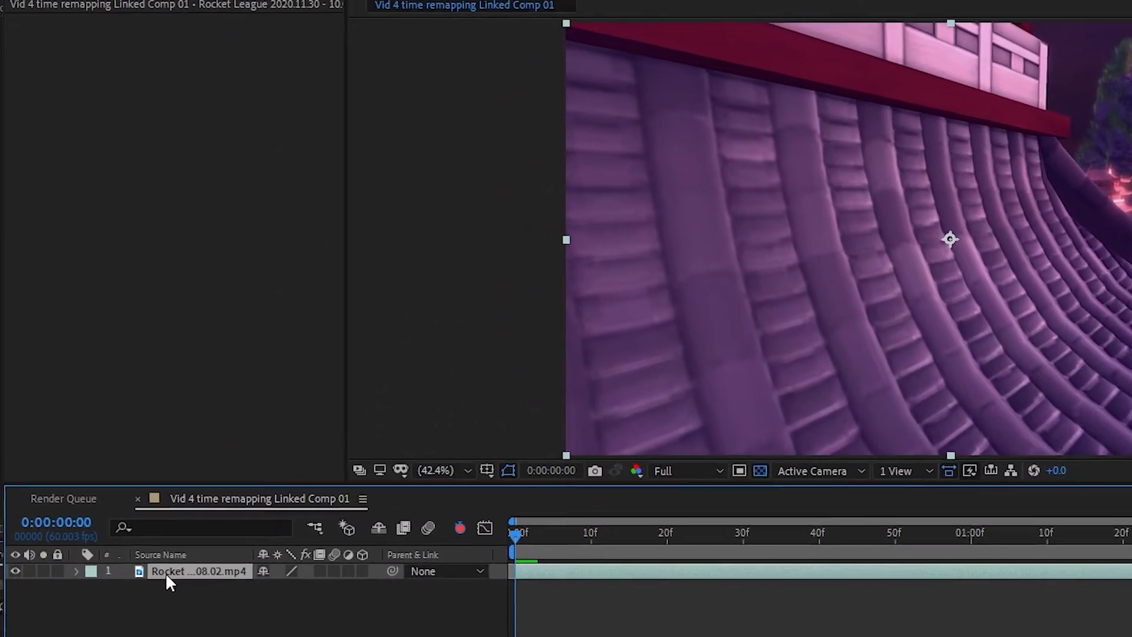
right_click(147, 520)
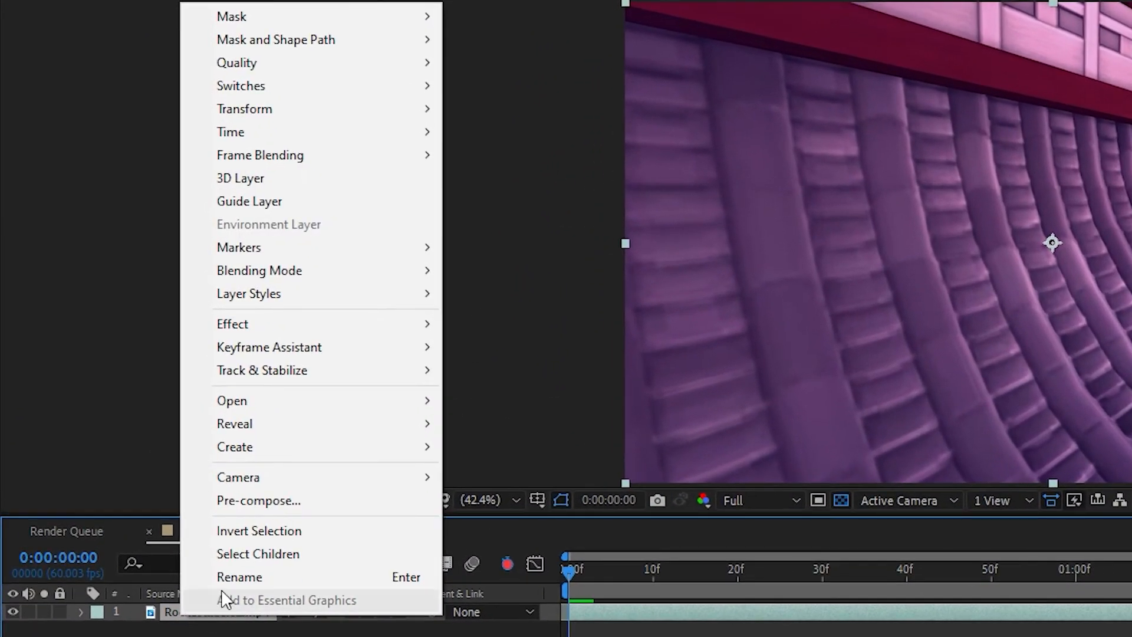
mouse_move(323, 131)
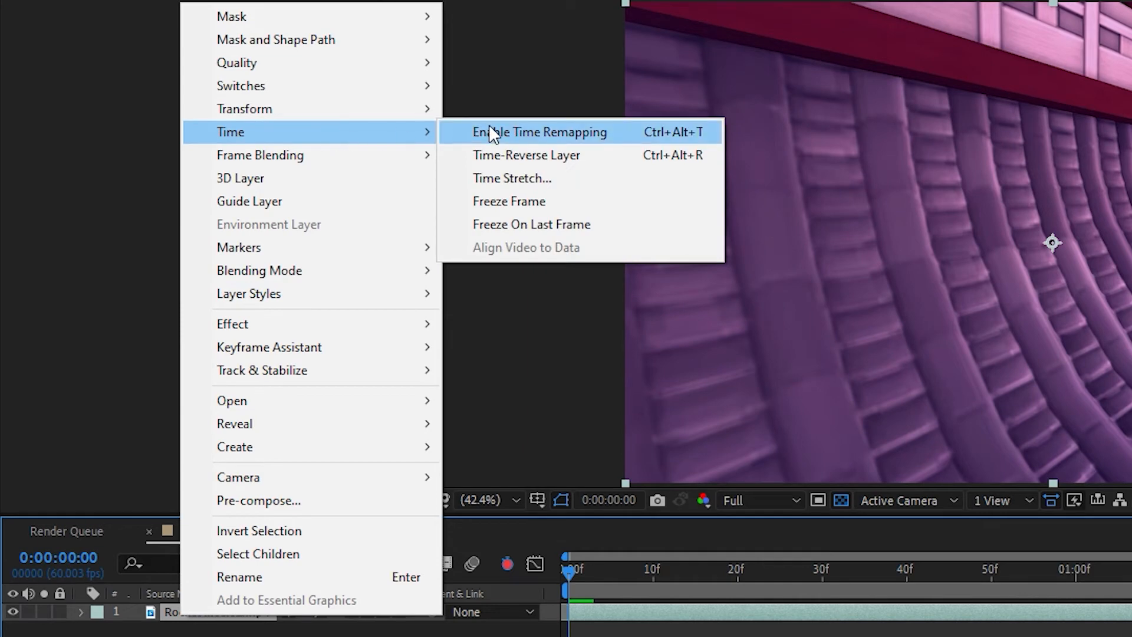
left_click(491, 132)
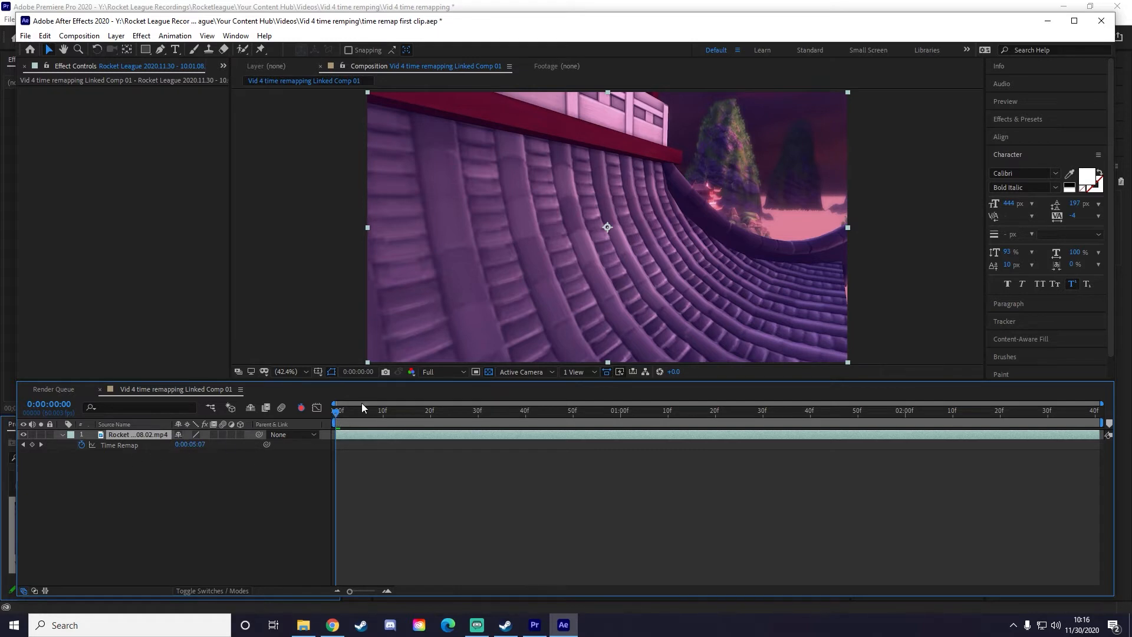
Step: Add Time Remap keyframes at 0:00:00:00 and 0:00:02:39 and apply Easy Ease to both
left_click(29, 447)
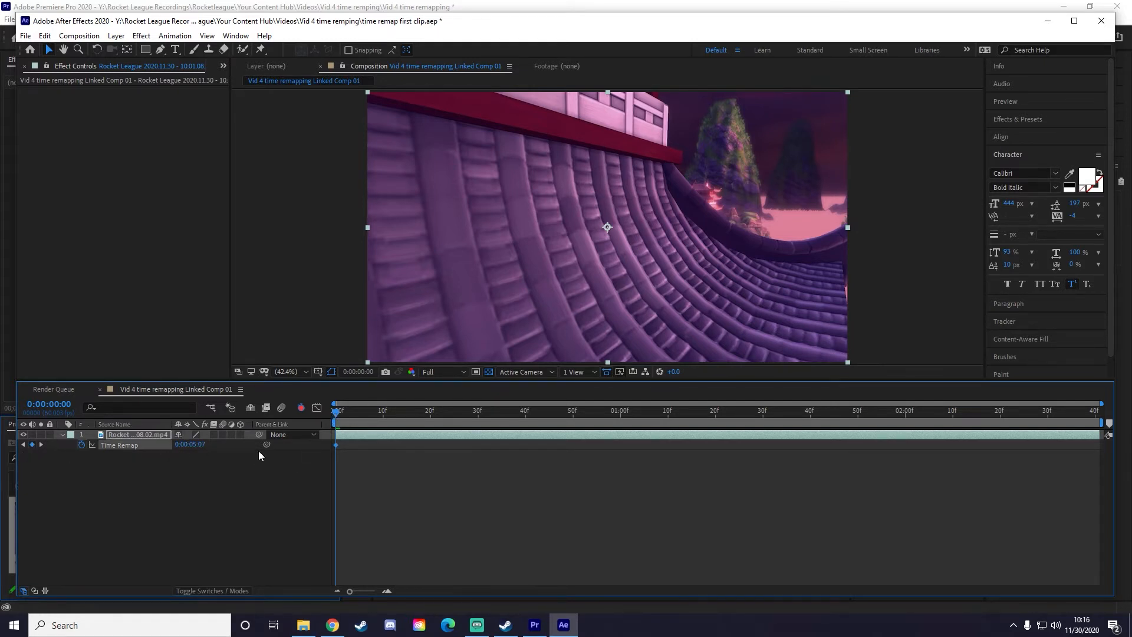
key("space")
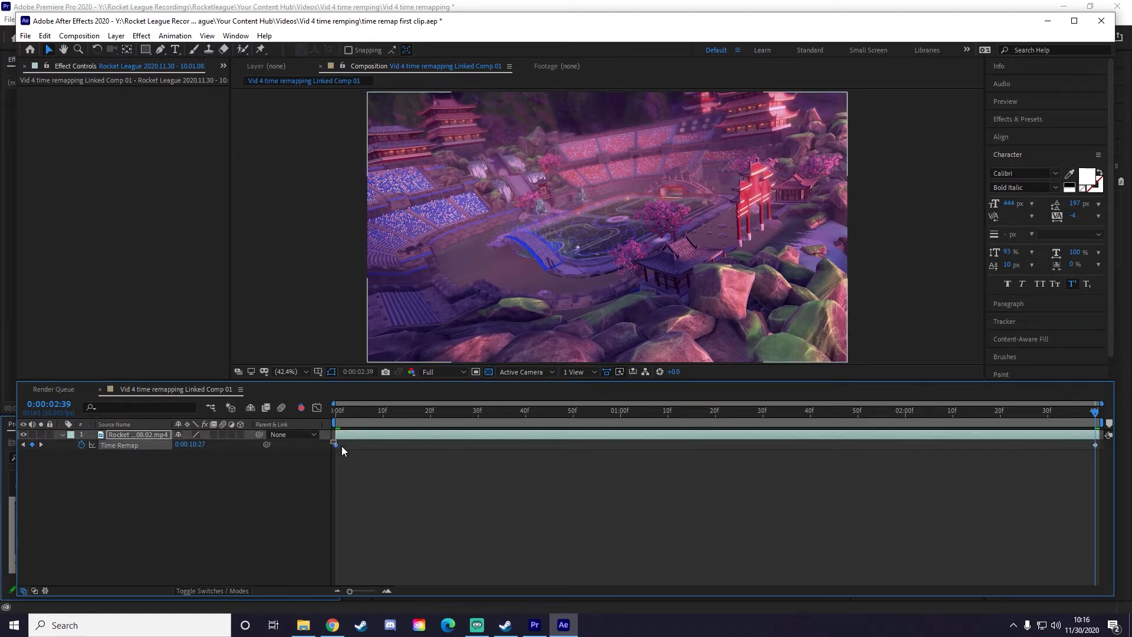
left_click_drag(341, 446, 536, 450)
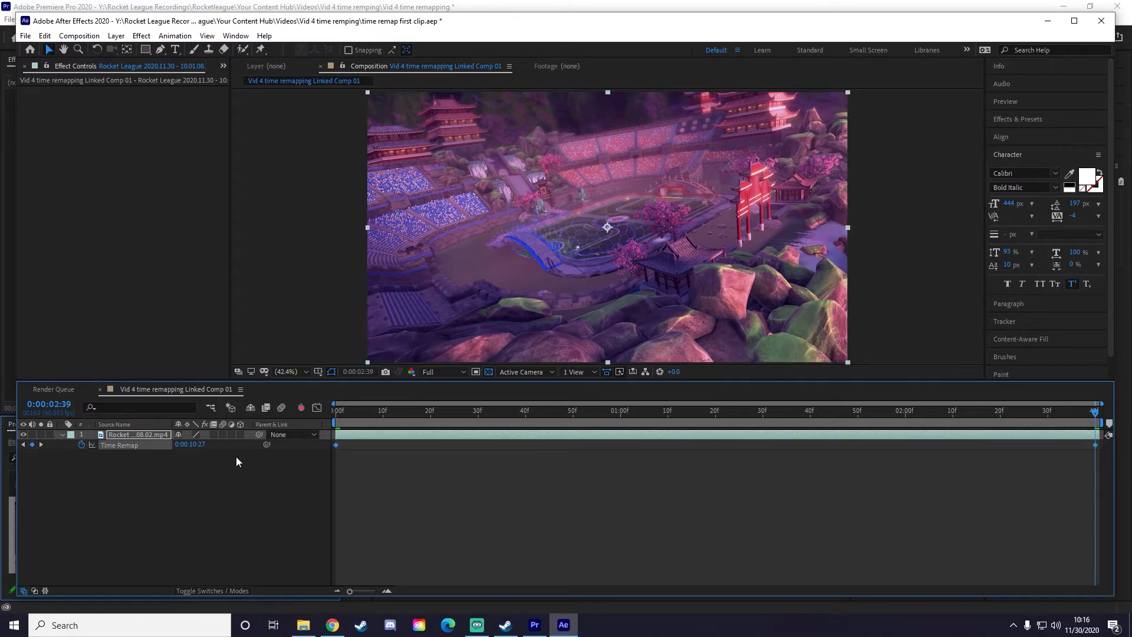
key("F9")
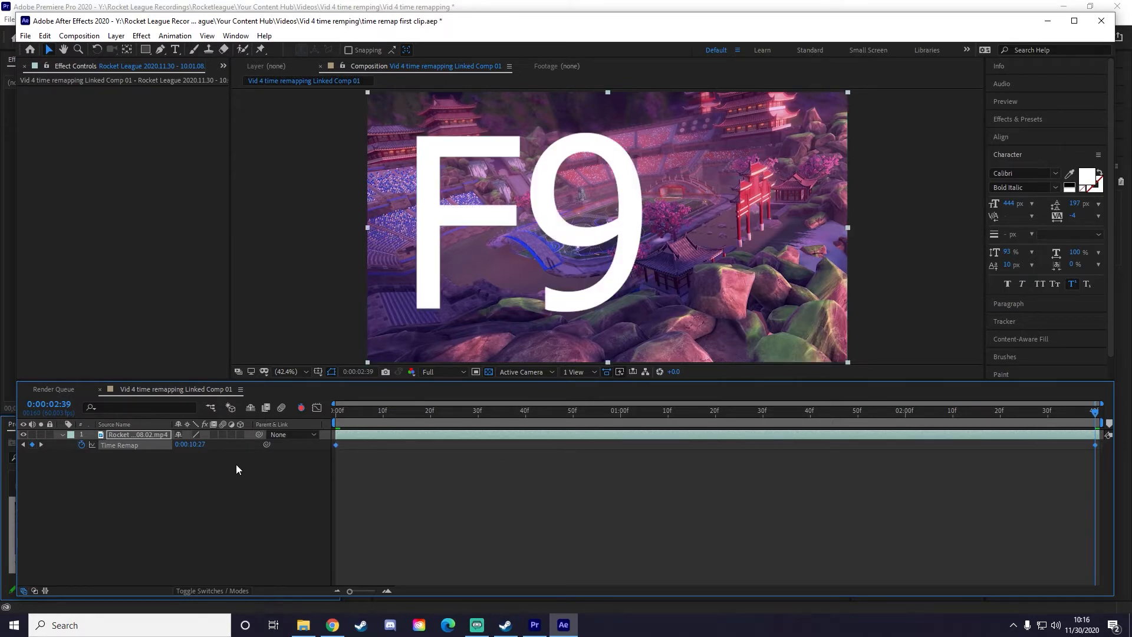
Step: Show the Time Remap curve in the Graph Editor with the value graph as the edited graph type
left_click(319, 414)
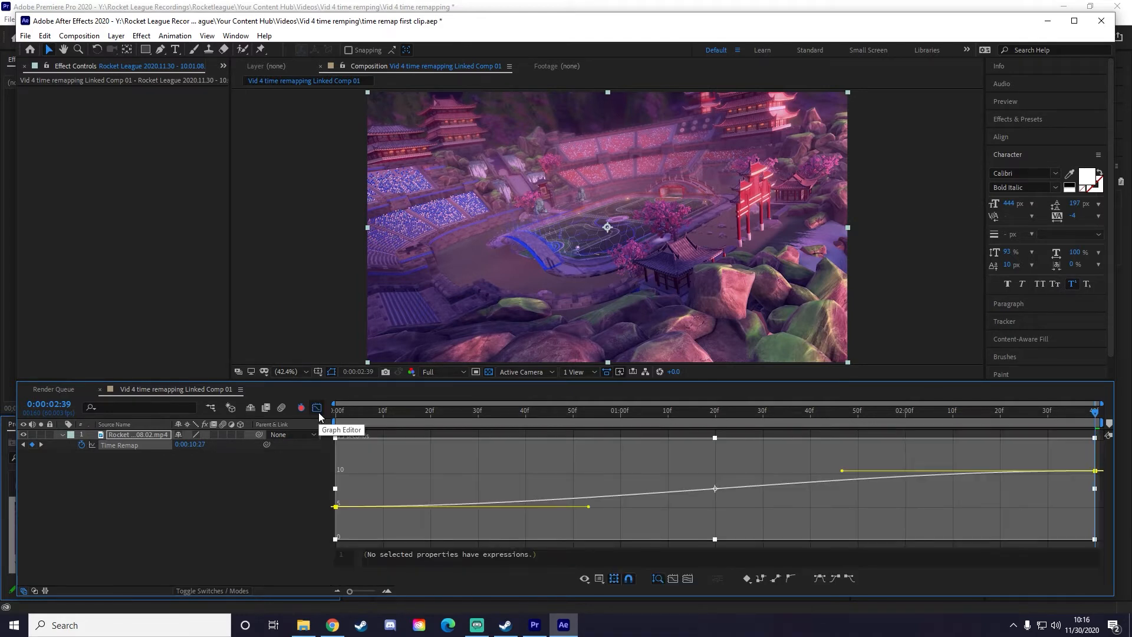
left_click(590, 508)
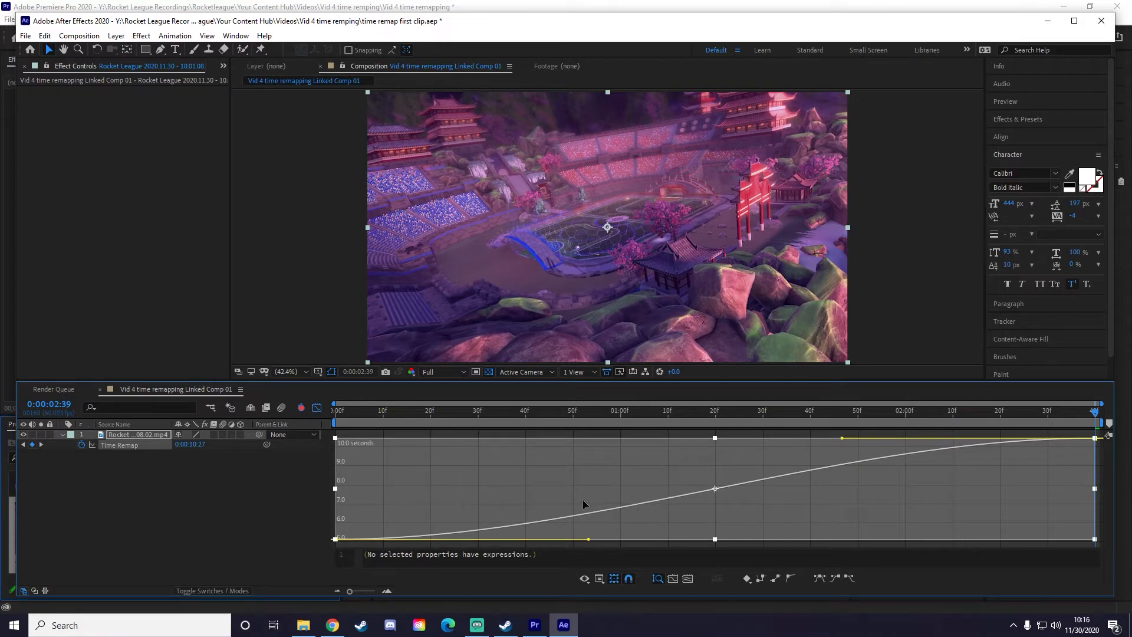
right_click(574, 486)
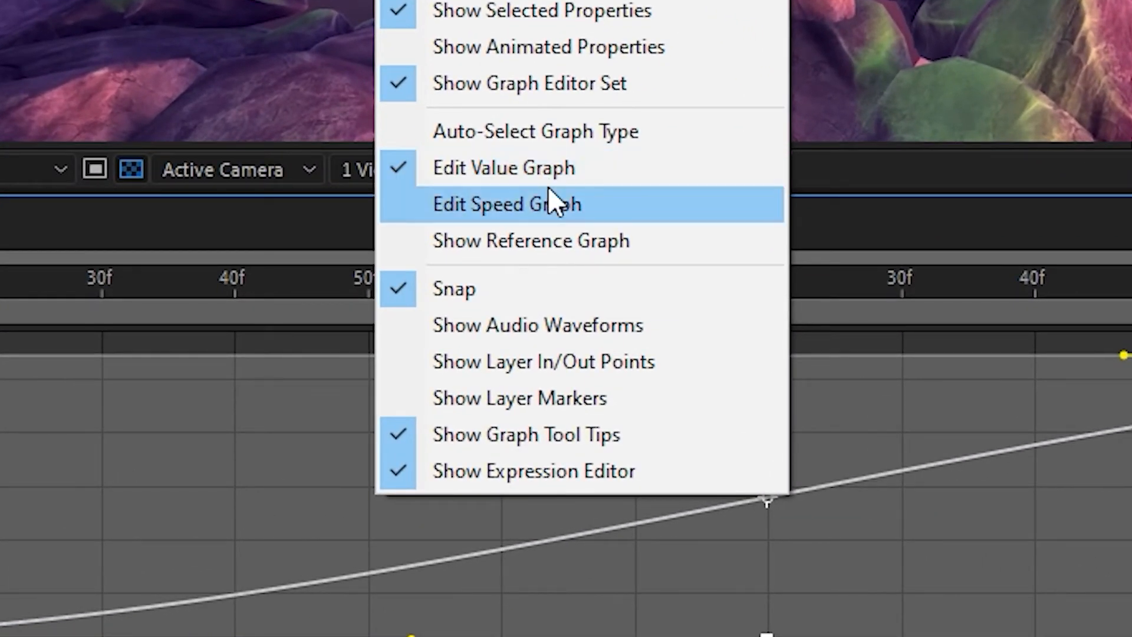
left_click(549, 204)
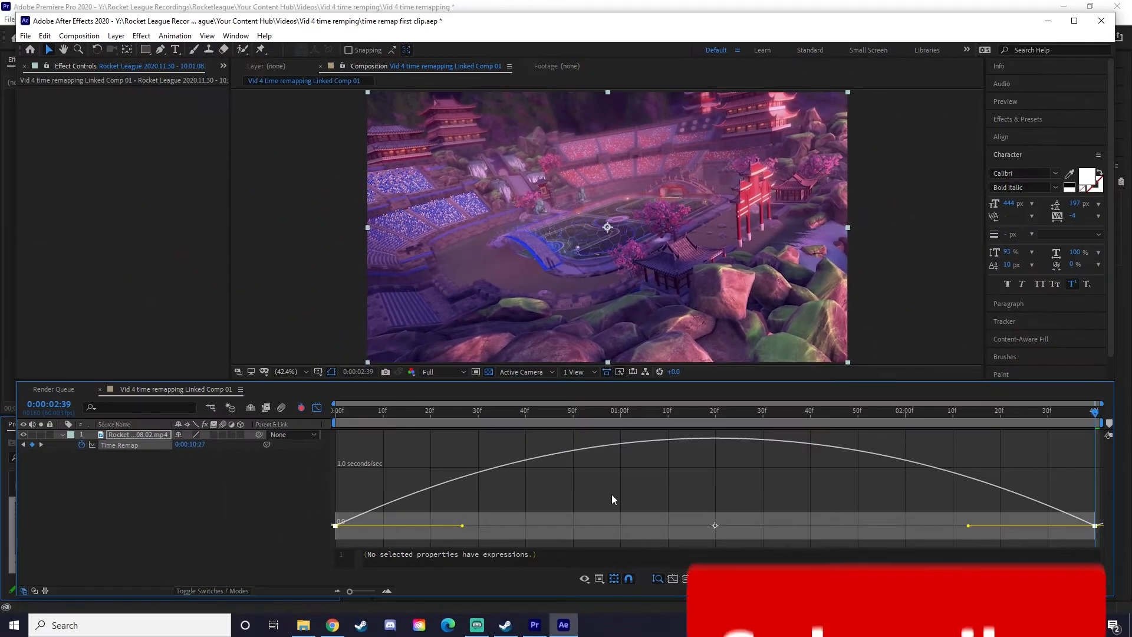
right_click(608, 493)
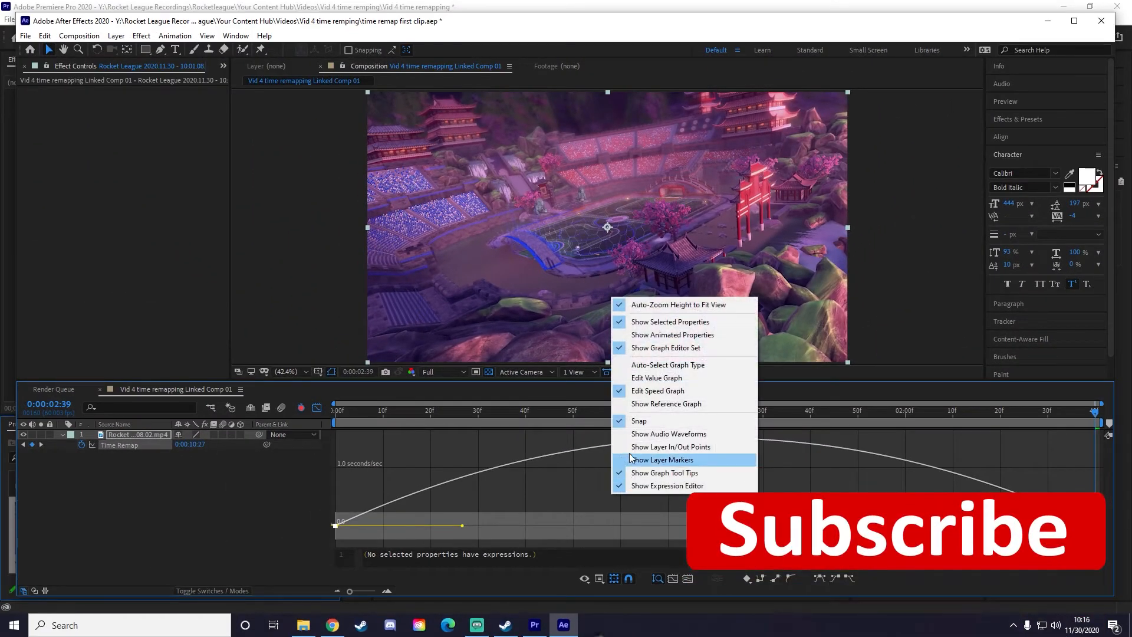
left_click(654, 378)
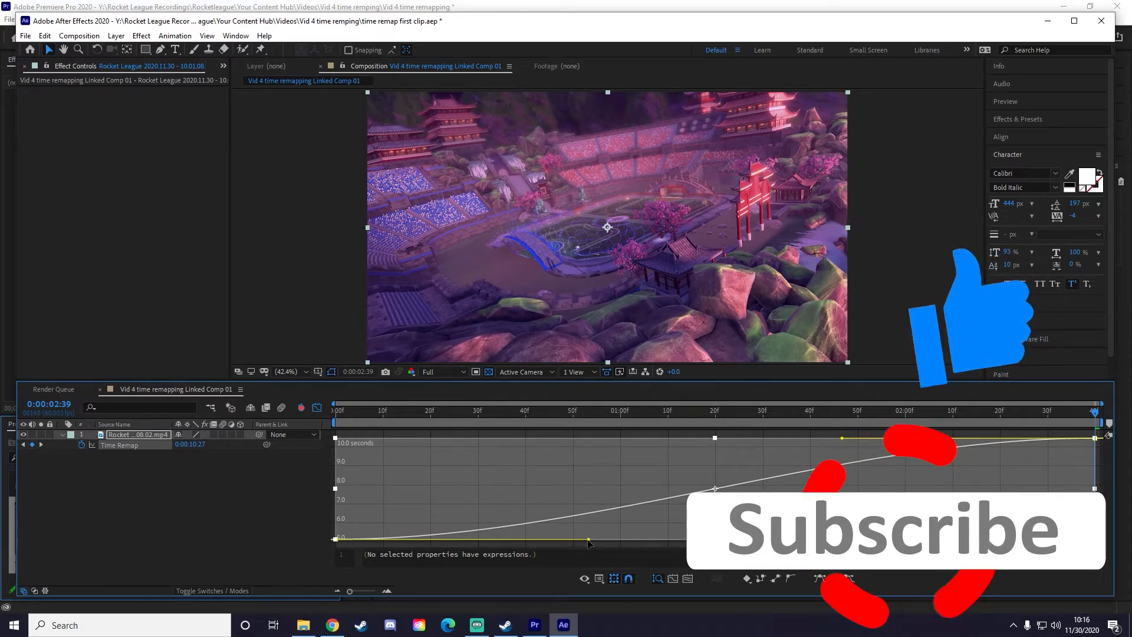
Step: Reshape the Time Remap value curve with steep handles at the first and last keyframes so the clip runs fast at both ends and slower mid-clip
left_click_drag(587, 539, 400, 461)
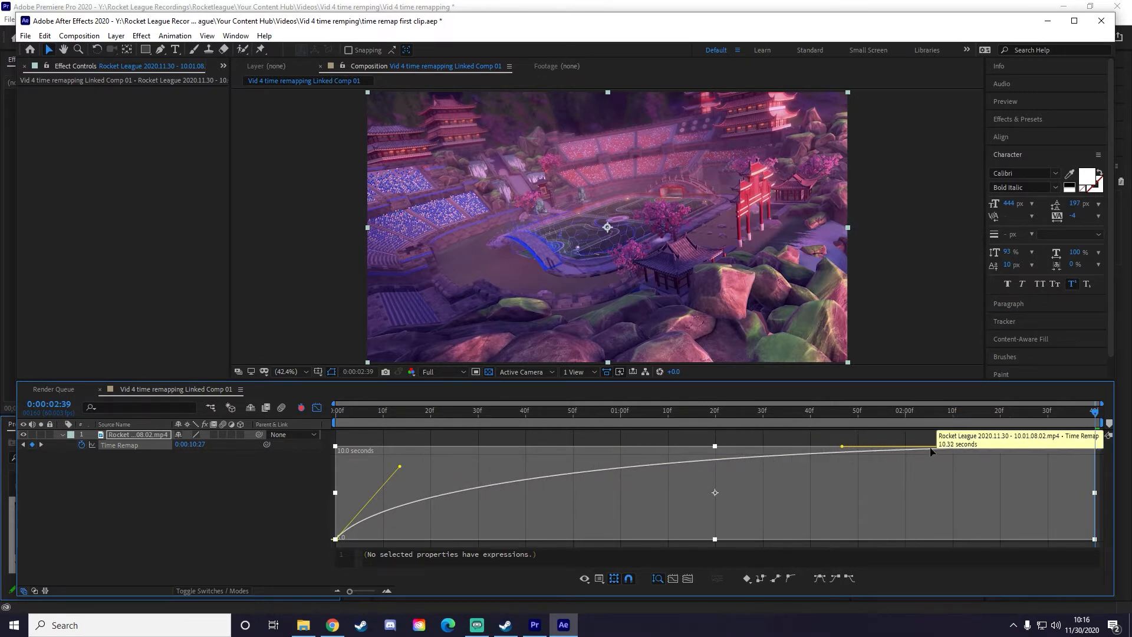
left_click_drag(400, 467, 434, 480)
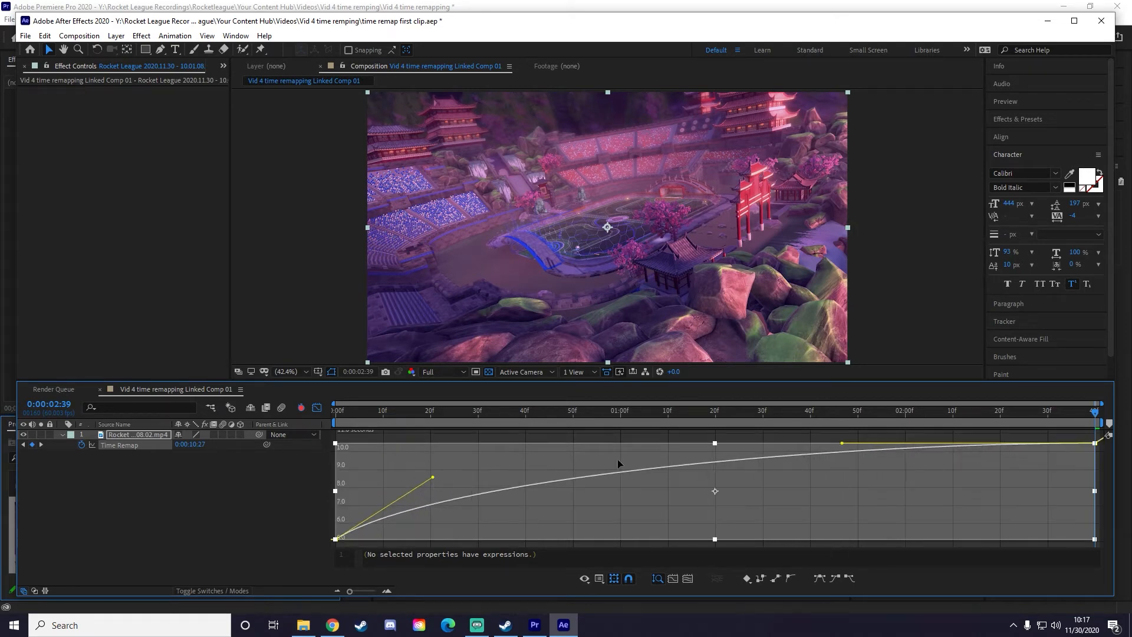
left_click_drag(842, 446, 1079, 492)
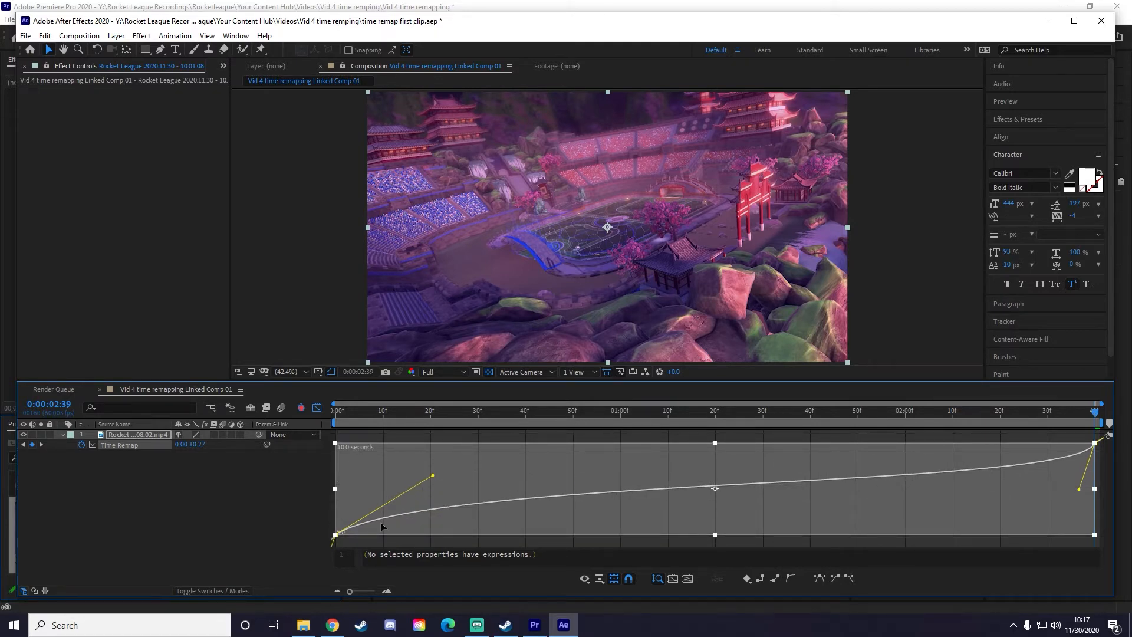
key("Home")
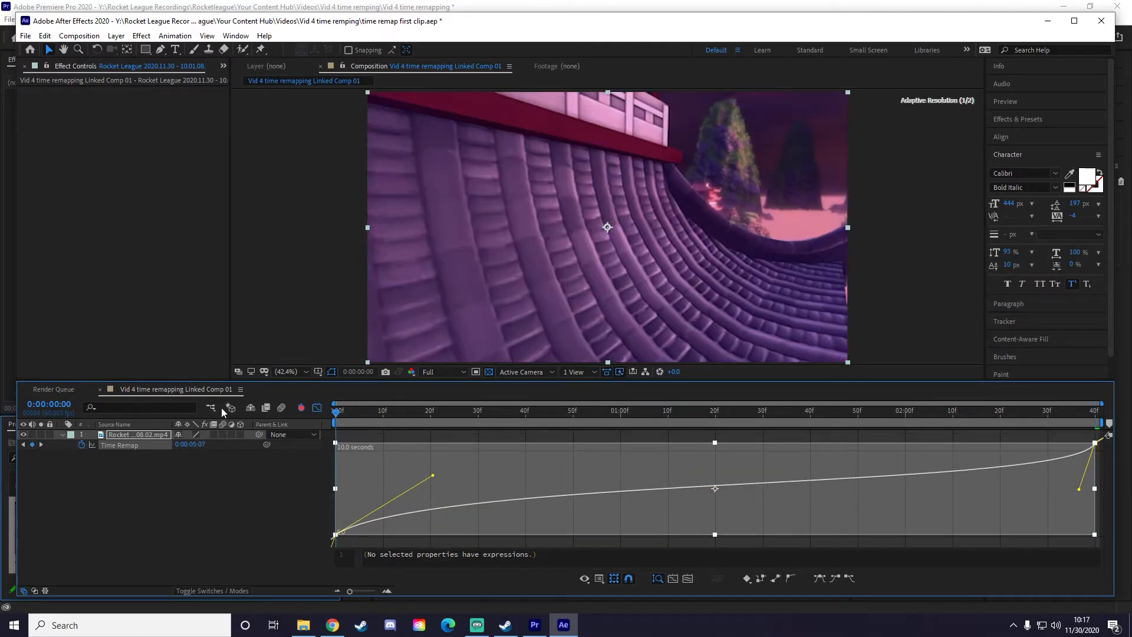
Step: Set the composition preview resolution to Quarter and play back the time-remapped clip
left_click(442, 371)
left_click(451, 438)
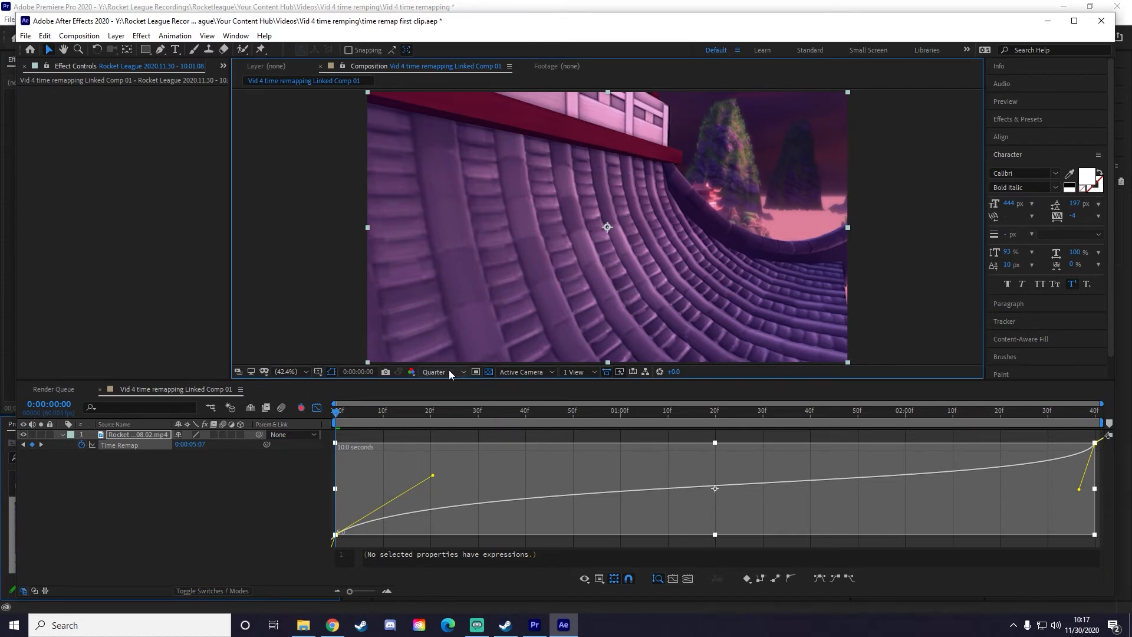
left_click(448, 372)
left_click(440, 439)
key("space")
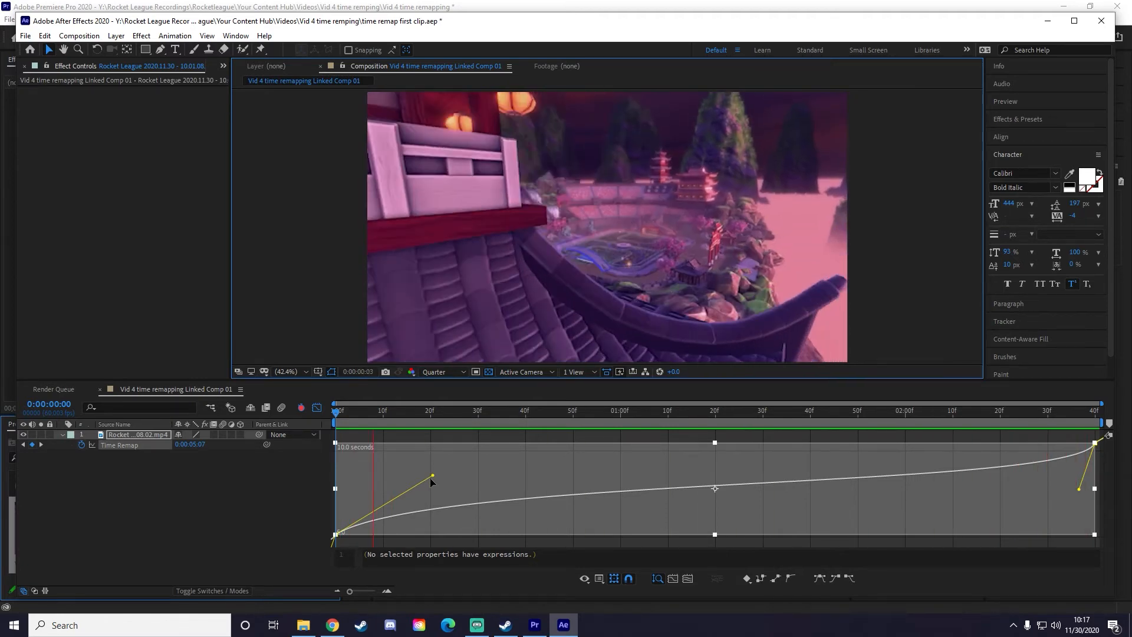
key("space")
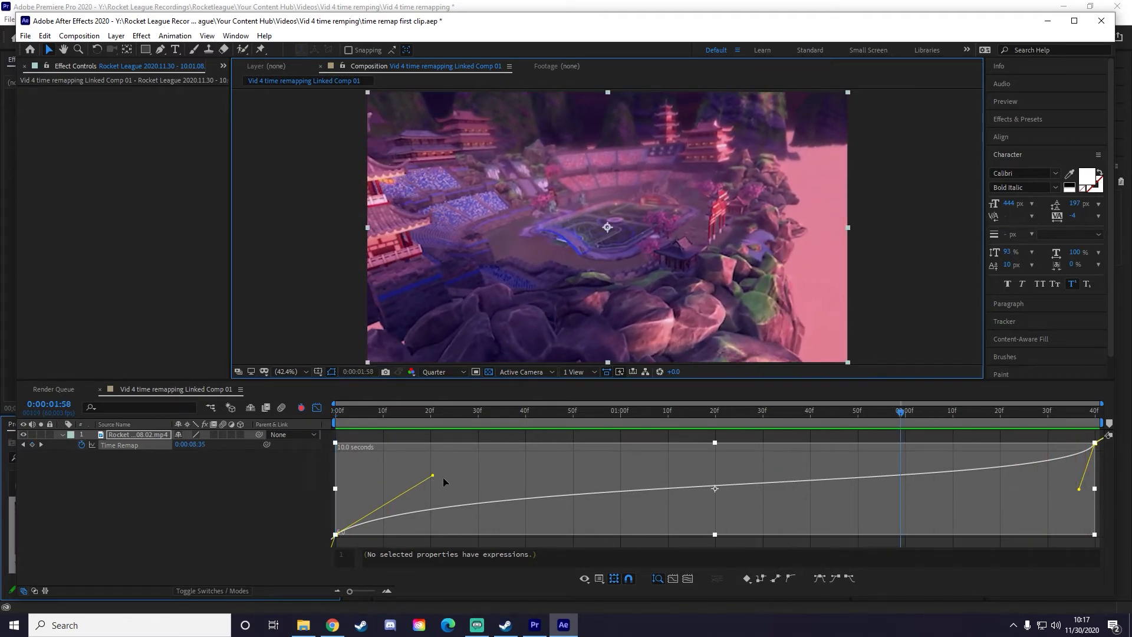
Step: Shorten the handles at the first and last Time Remap keyframes for steeper speed changes, and preview the ramp
left_click_drag(433, 479, 392, 481)
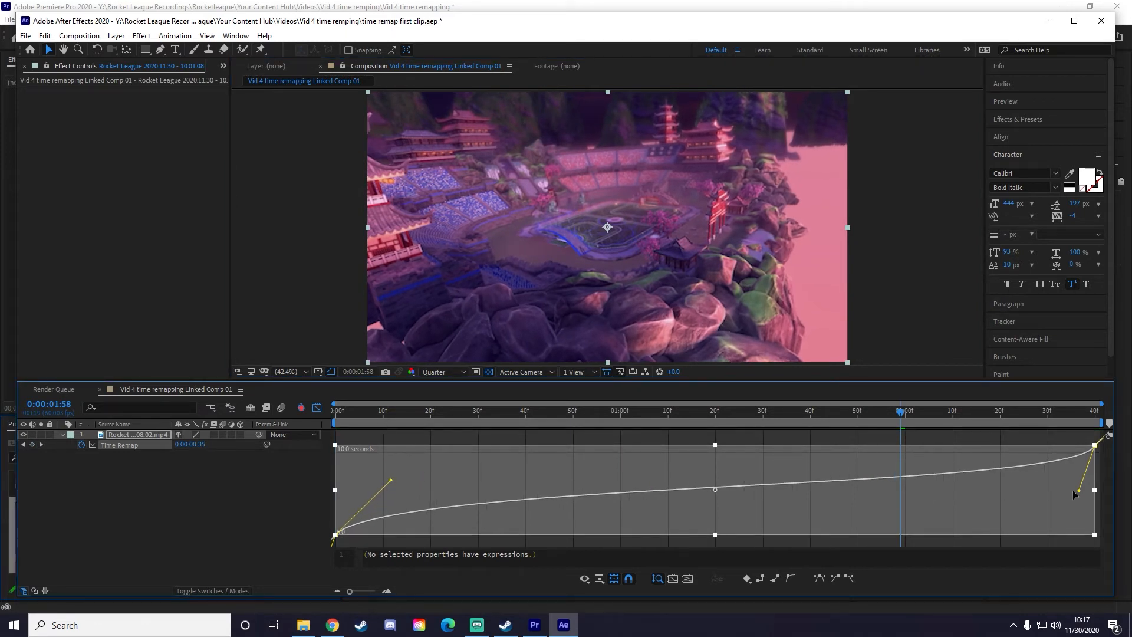
left_click_drag(1080, 491, 1086, 485)
key("space")
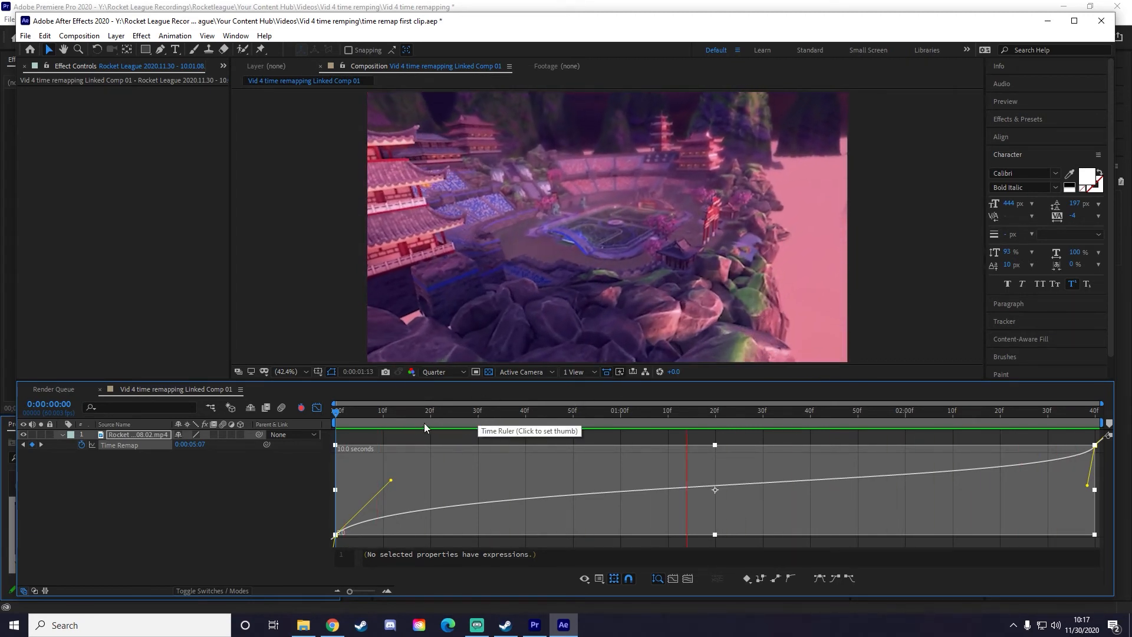
key("space")
left_click(161, 490)
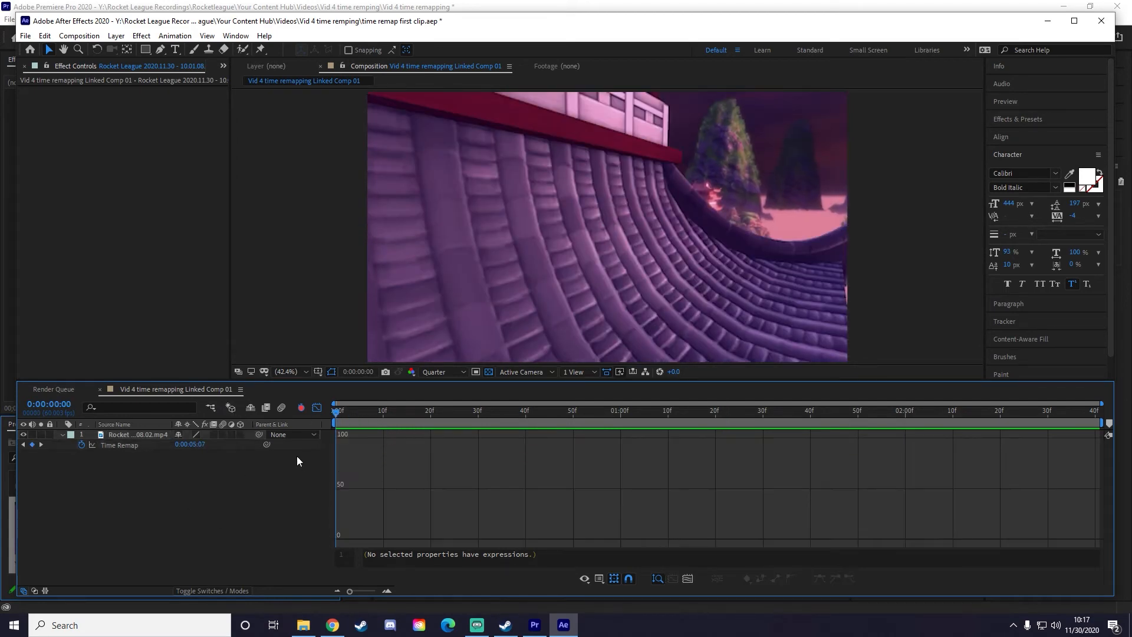
Step: Save the After Effects project and close After Effects to return to Premiere Pro
left_click(26, 39)
left_click(91, 144)
left_click(1101, 23)
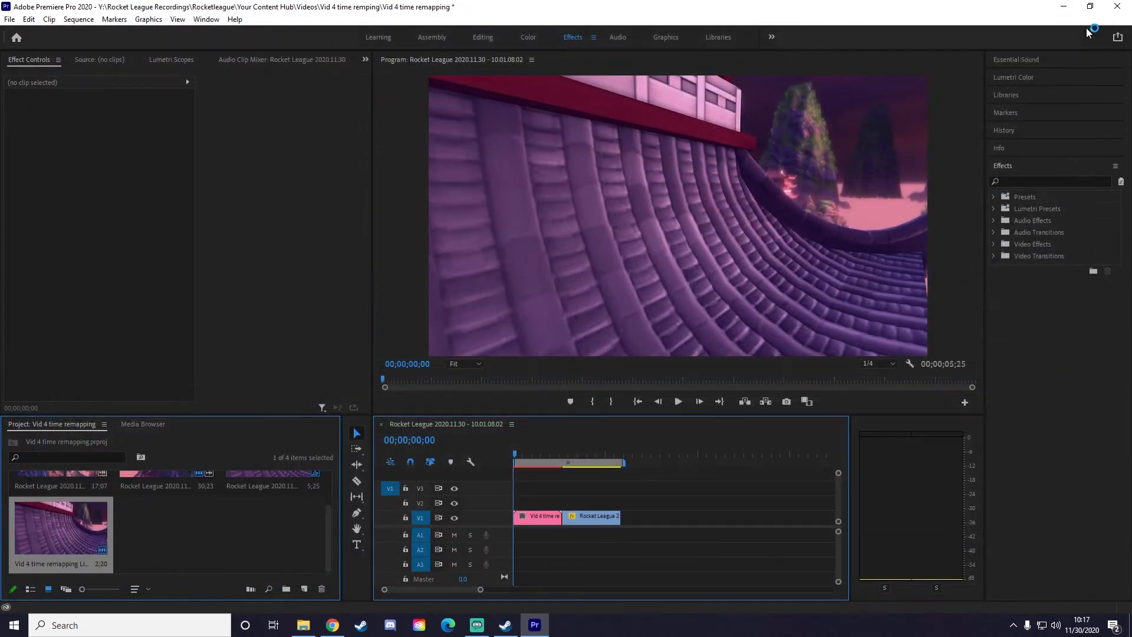
Step: Examine the linked composition clip on track V1 and its render bar up to the junction with the second clip
left_click(533, 517)
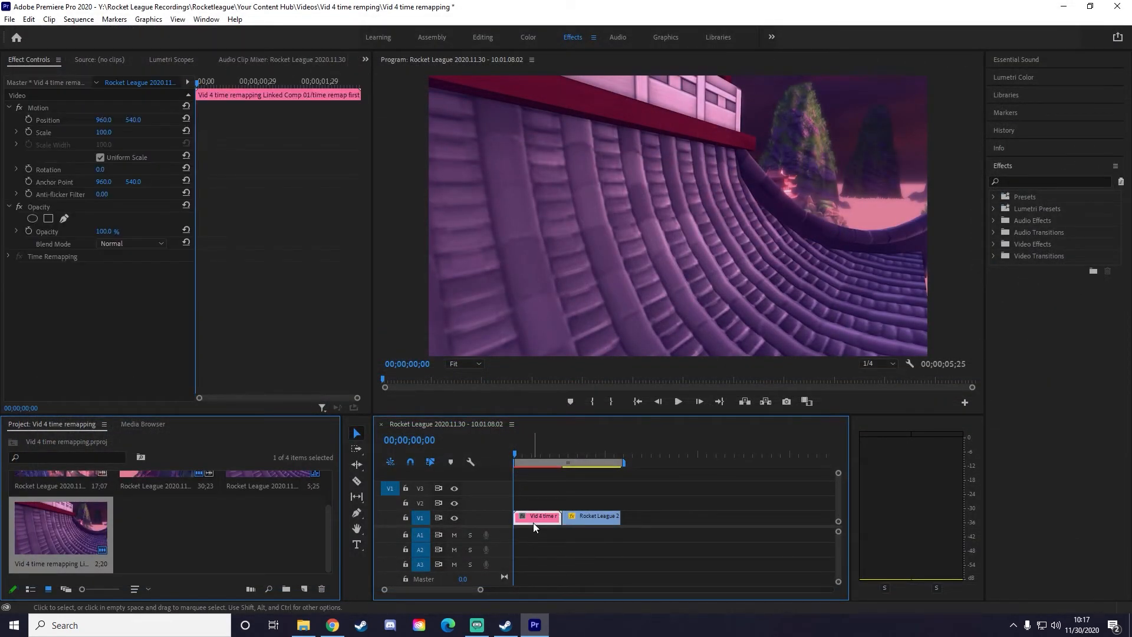
scroll(539, 542, "up", 4)
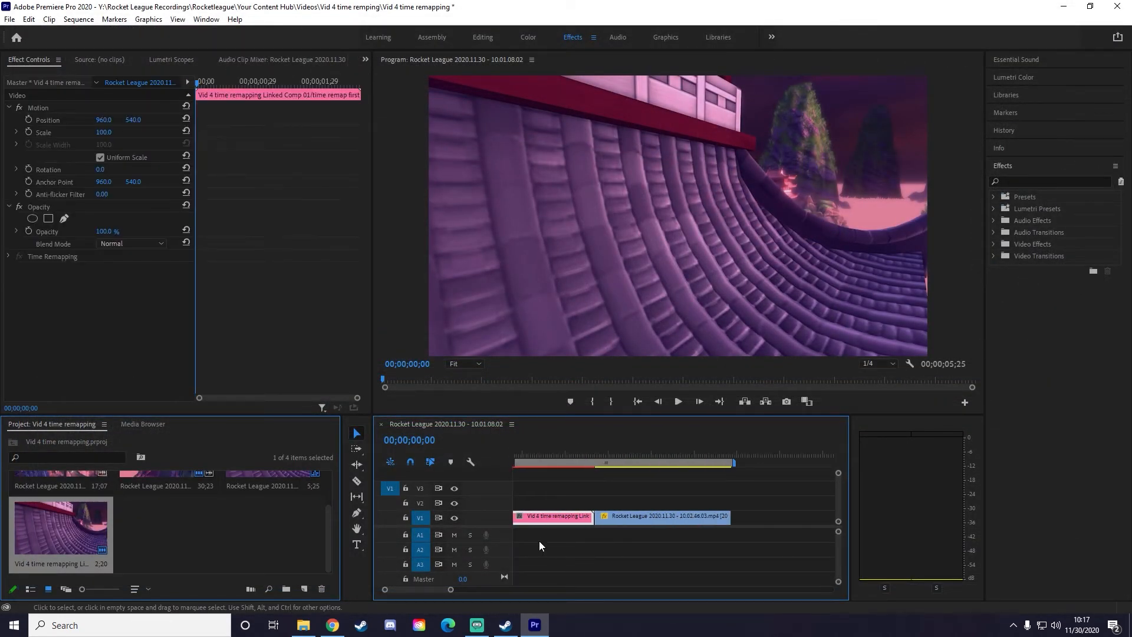
left_click(530, 543)
scroll(542, 534, "up", 1)
left_click(555, 517)
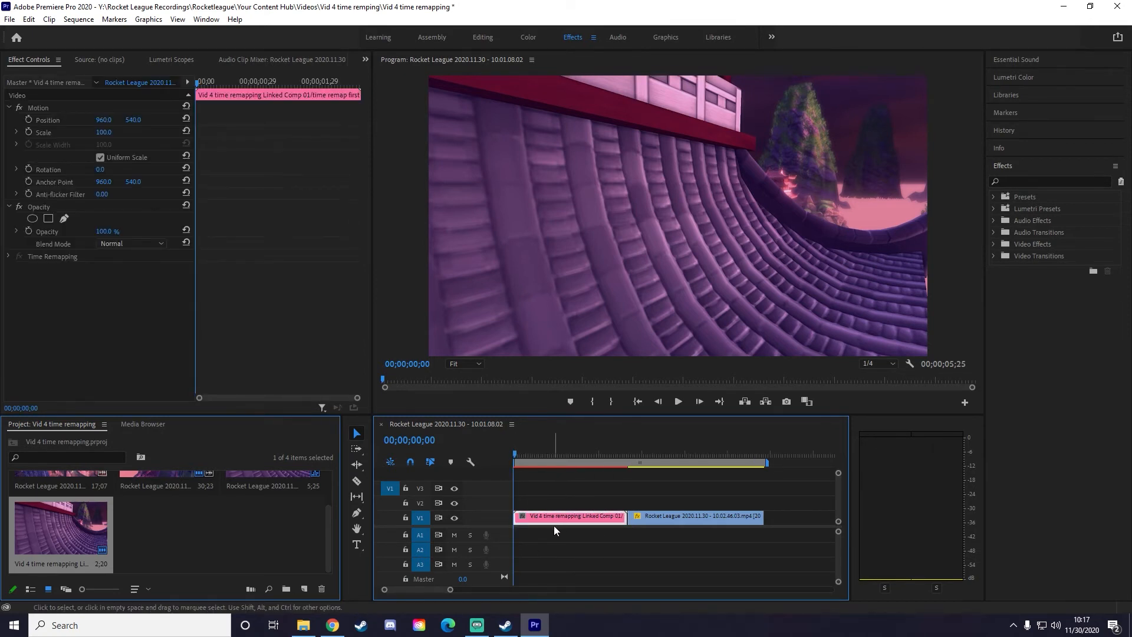
scroll(566, 523, "up", 3)
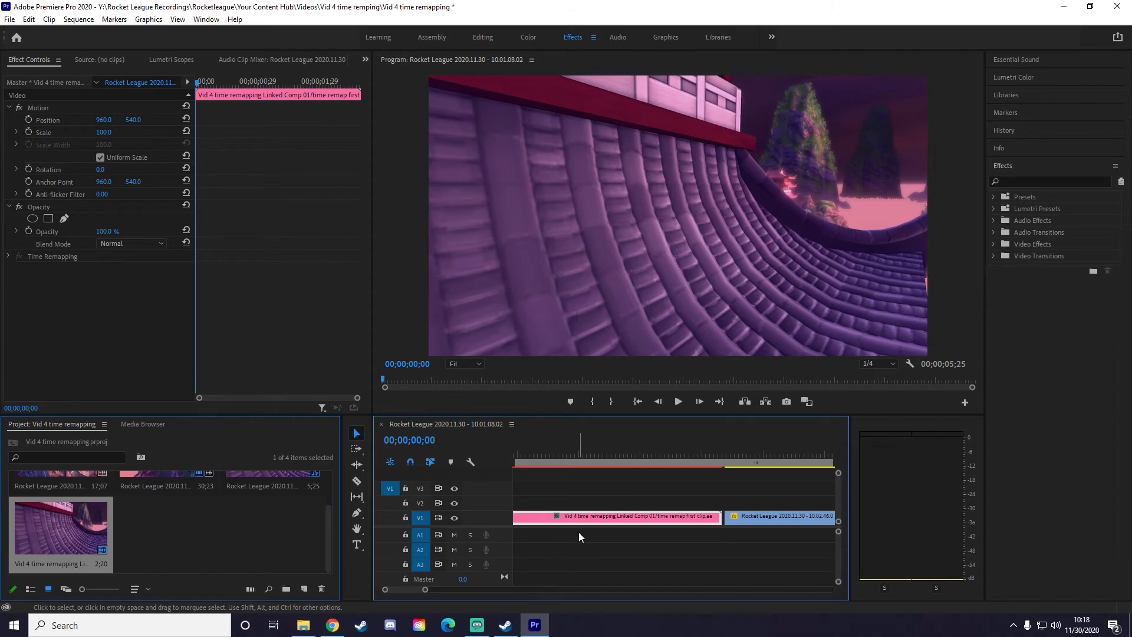
scroll(592, 531, "up", 2)
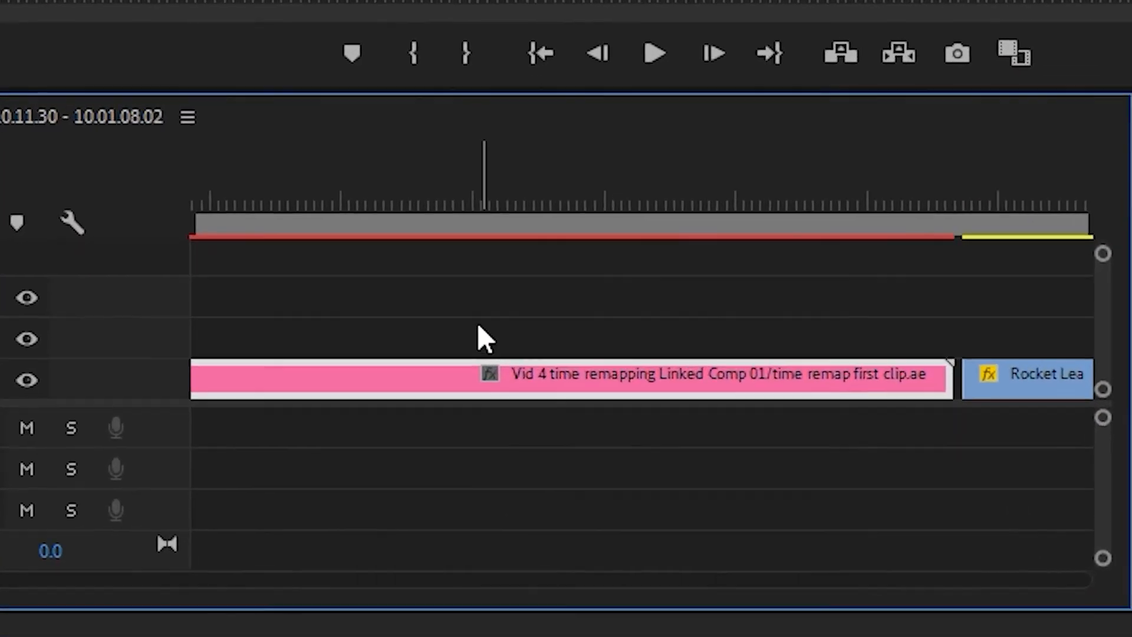
left_click_drag(540, 405, 884, 500)
left_click_drag(1007, 438, 1001, 417)
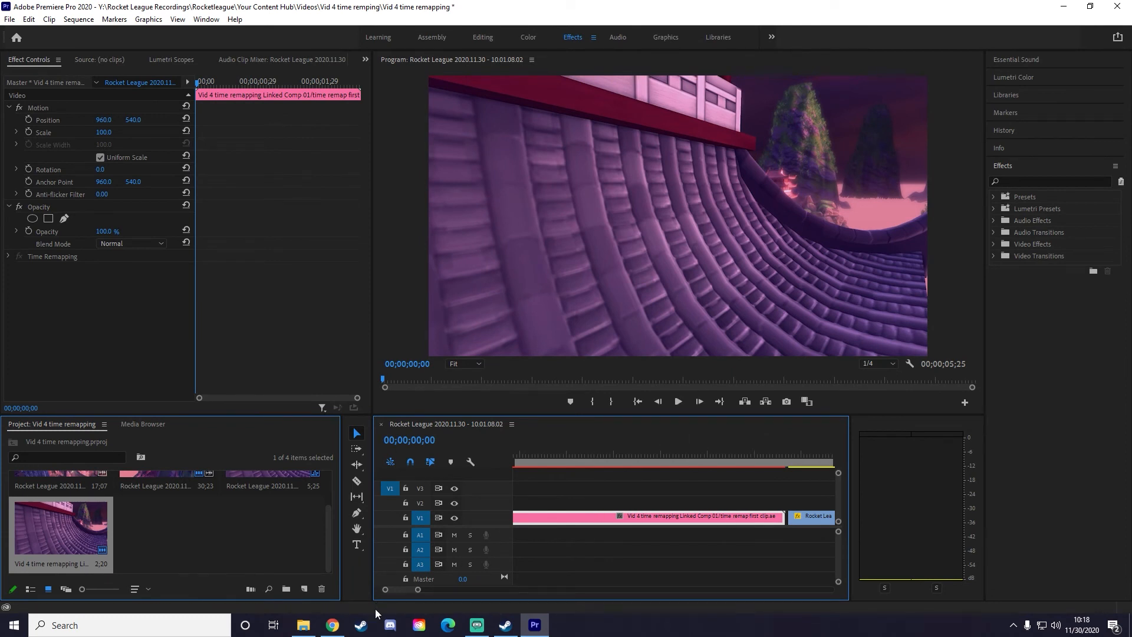
scroll(589, 487, "down", 3)
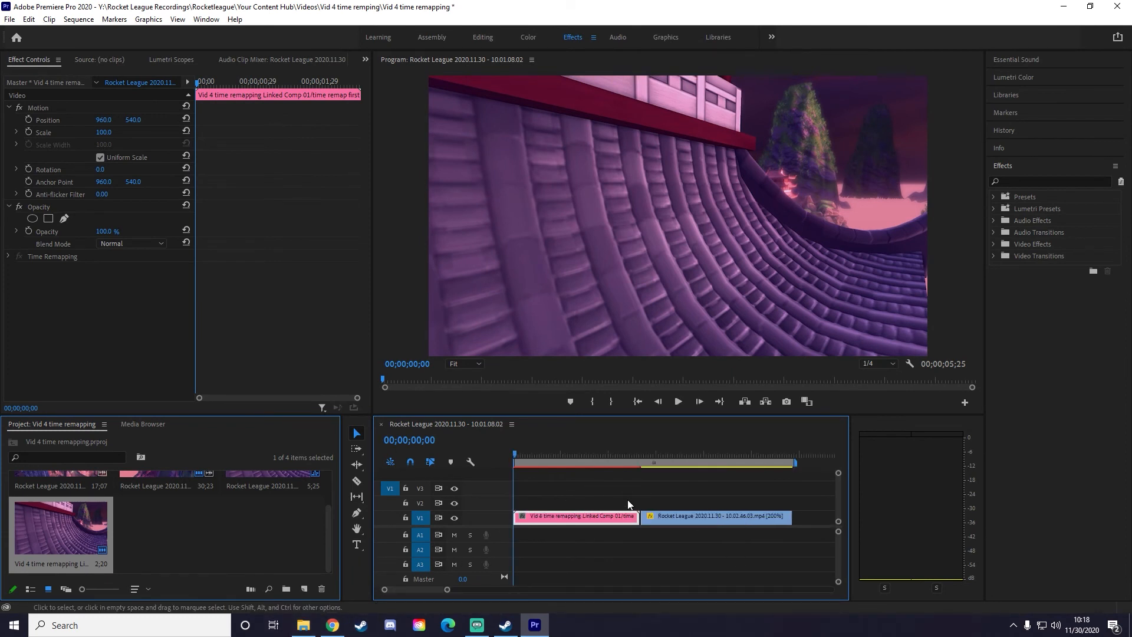